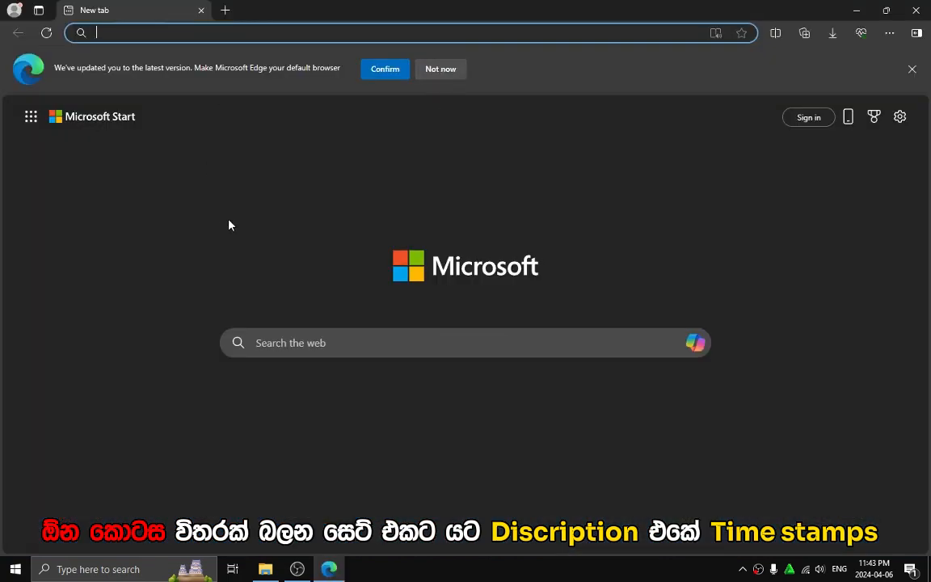
Search the web for google, open the Google homepage from the results and close the search results tab.
type("google")
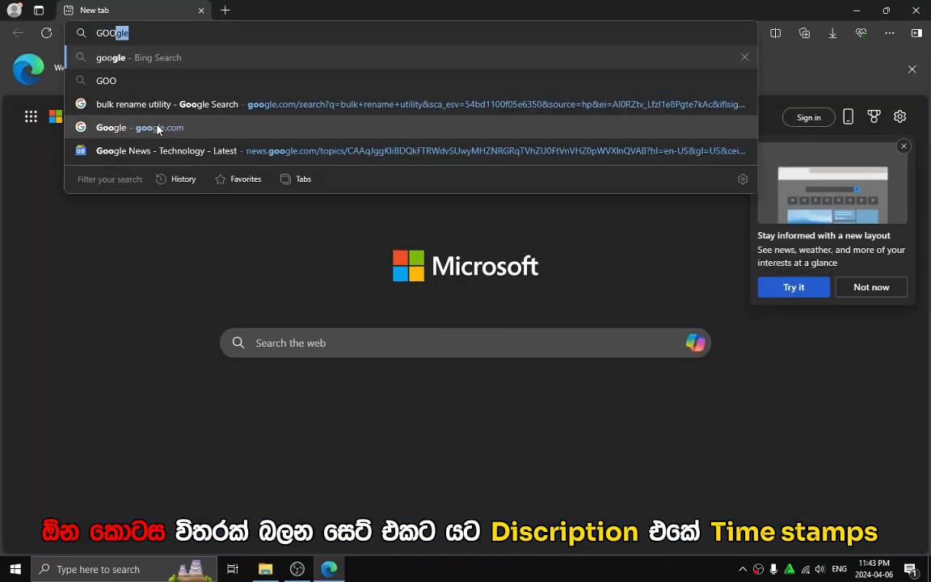
key("Return")
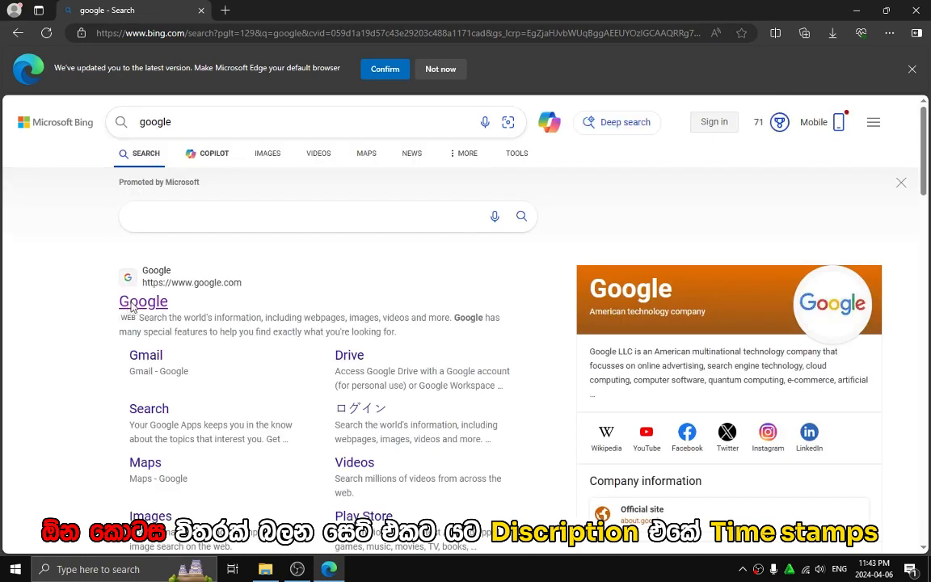
left_click(134, 304)
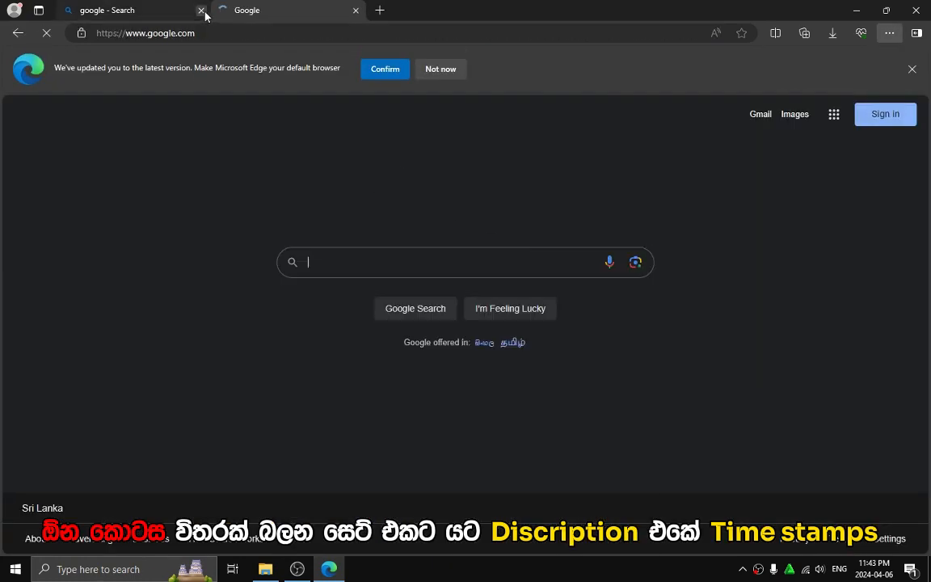
left_click(201, 10)
Search Google for bulk rename utility and open the bulkrenameutility.co.uk website.
left_click(324, 261)
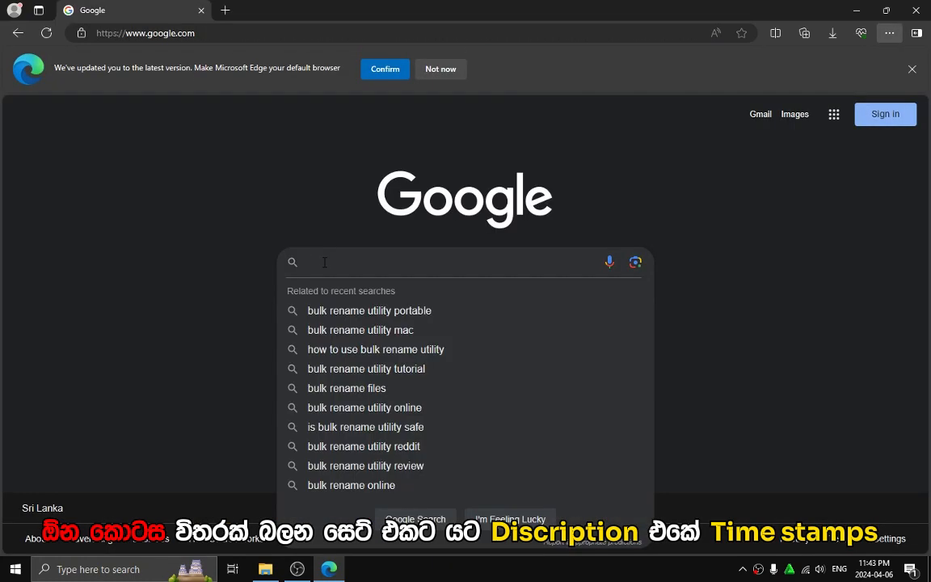
type("BULK")
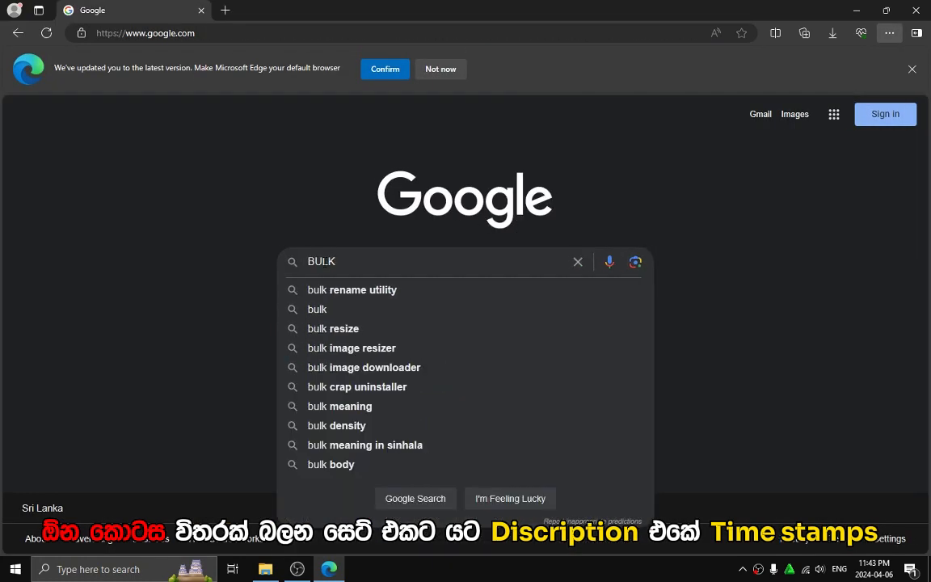
left_click(475, 291)
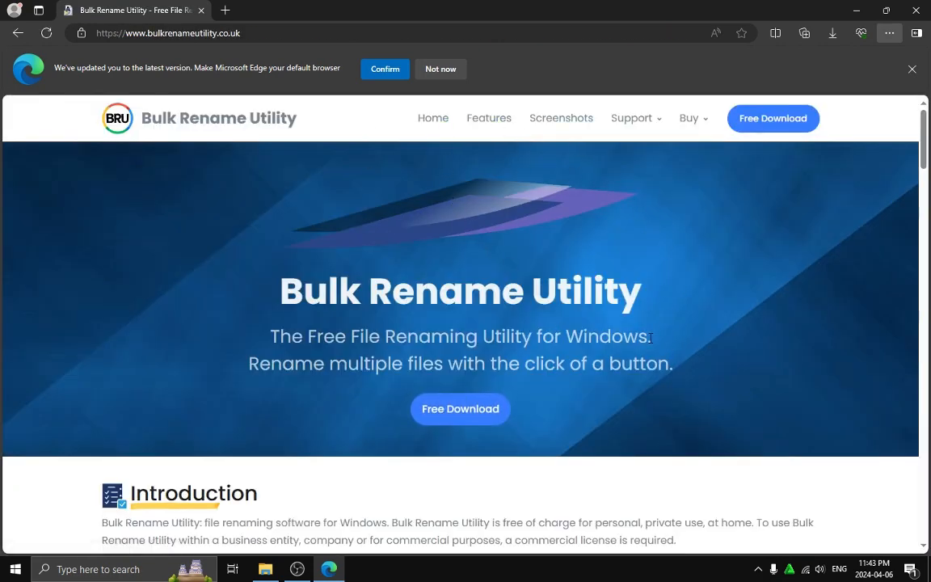
Open the website's Download Bulk Rename Utility page and look through the available versions.
scroll(650, 338, "down", 3)
scroll(650, 343, "up", 3)
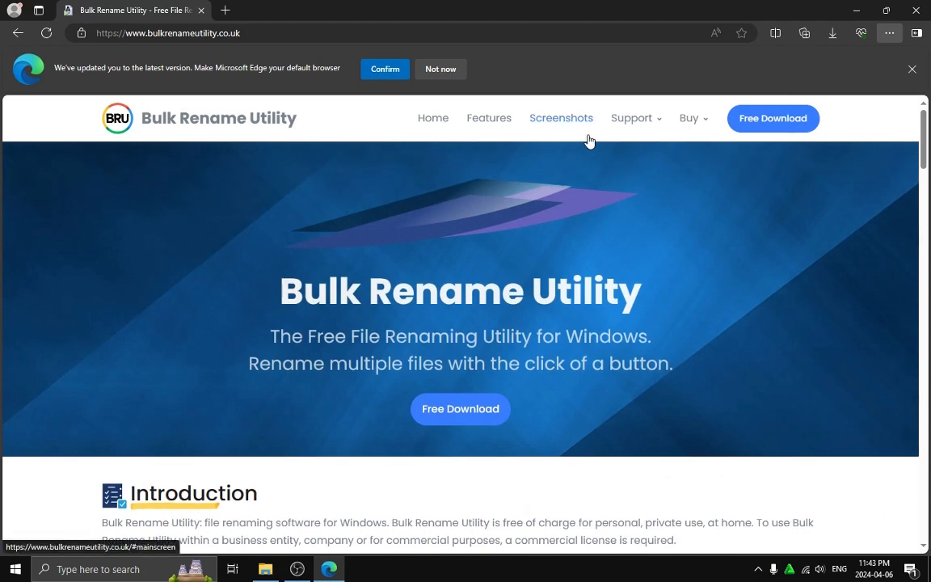
left_click(433, 119)
left_click(806, 133)
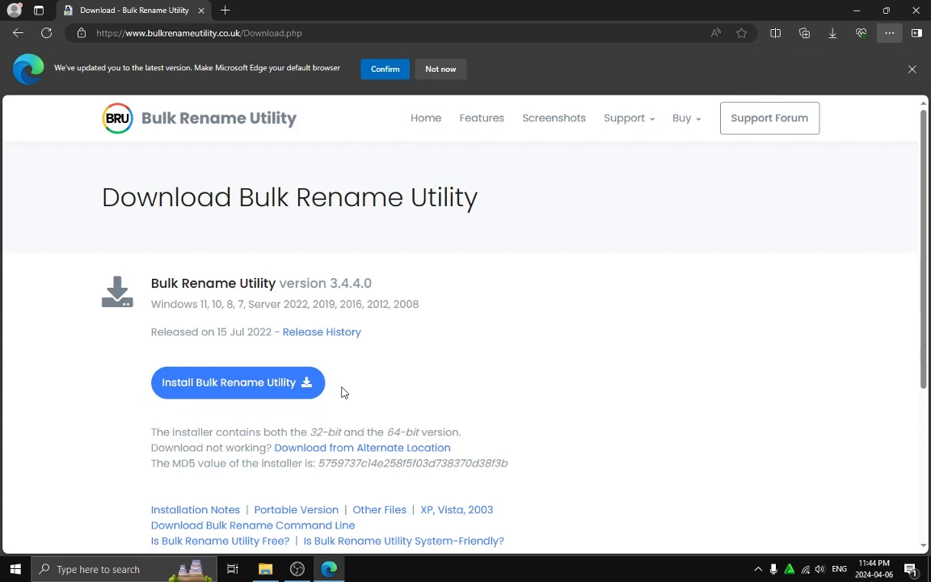
scroll(343, 392, "down", 2)
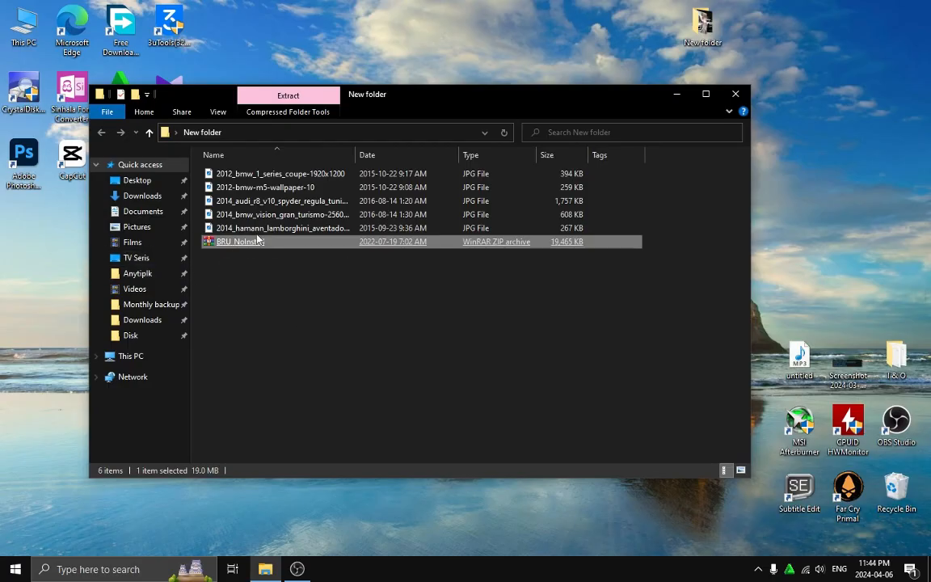
Extract the BRU_NoInstall ZIP archive in New folder into its own BRU_NoInstall folder.
left_click(706, 94)
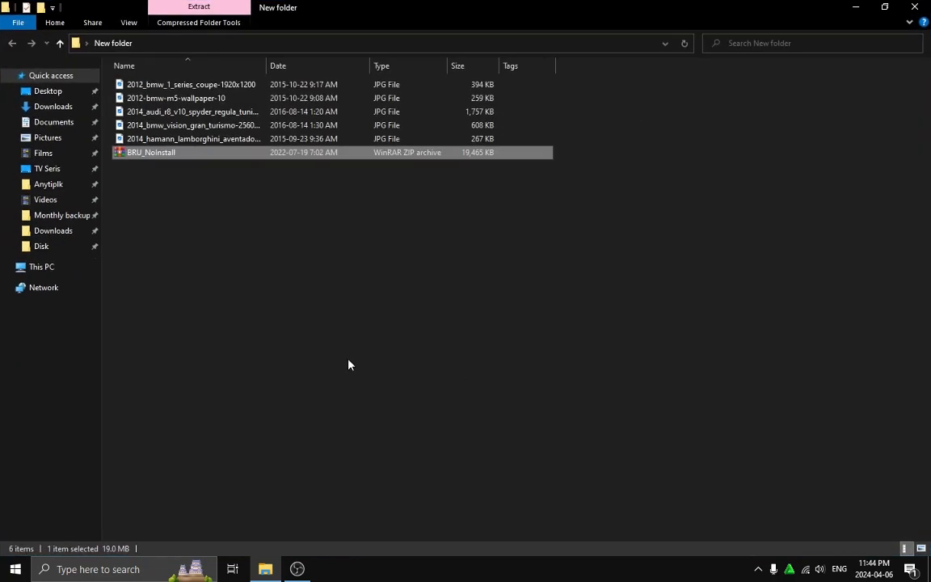
right_click(152, 155)
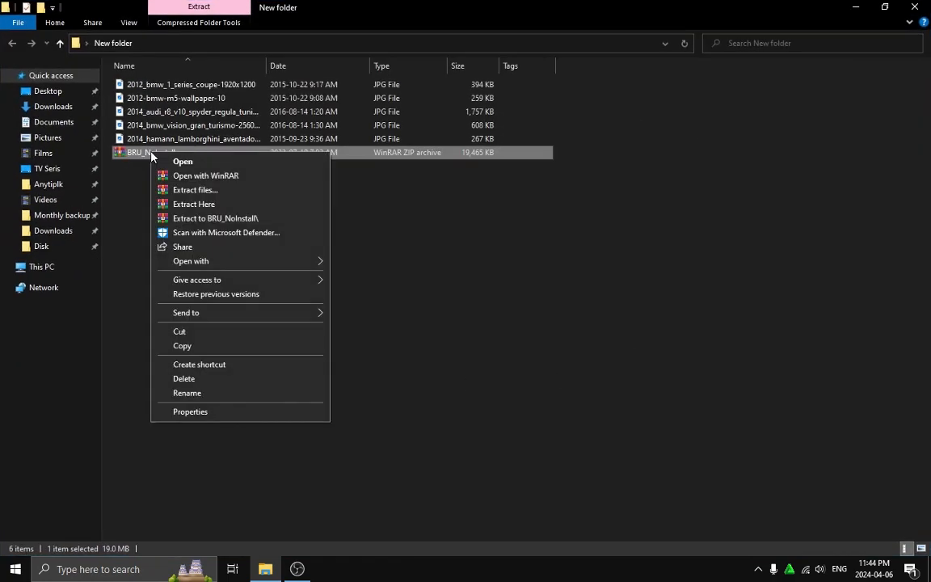
left_click(295, 222)
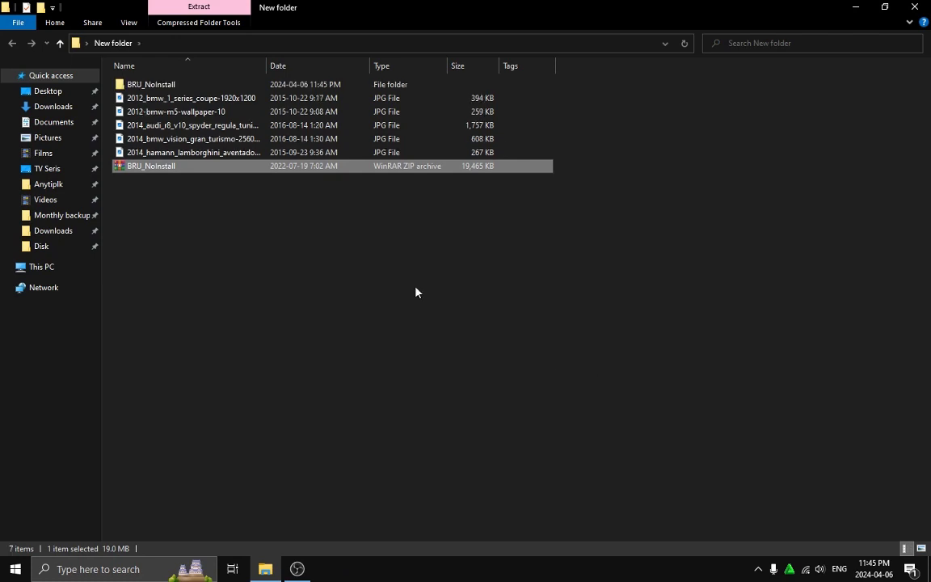
Open the extracted BRU_NoInstall folder and look at its 32-bit and 64-bit subfolders.
left_click(145, 85)
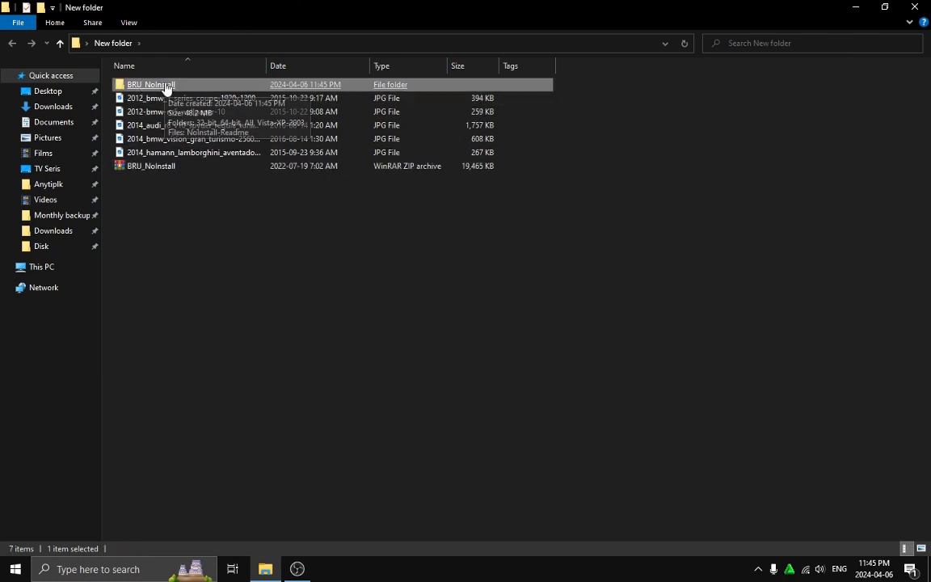
double_click(165, 89)
left_click_drag(187, 273, 256, 81)
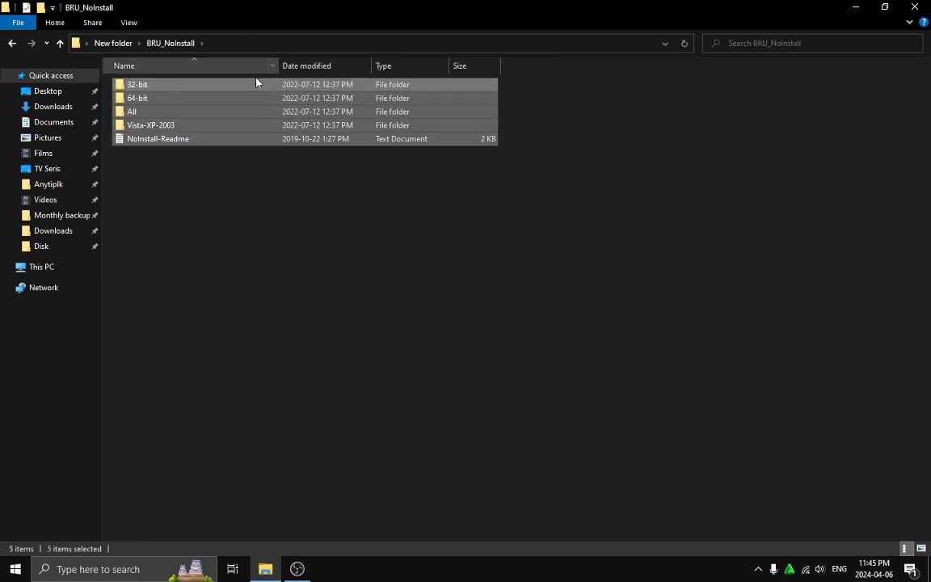
left_click(190, 250)
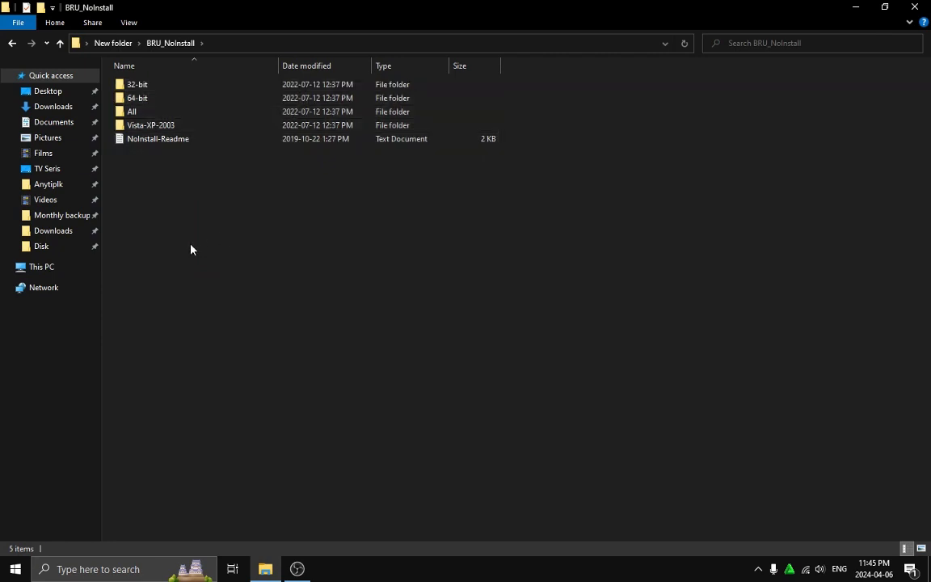
left_click(156, 87)
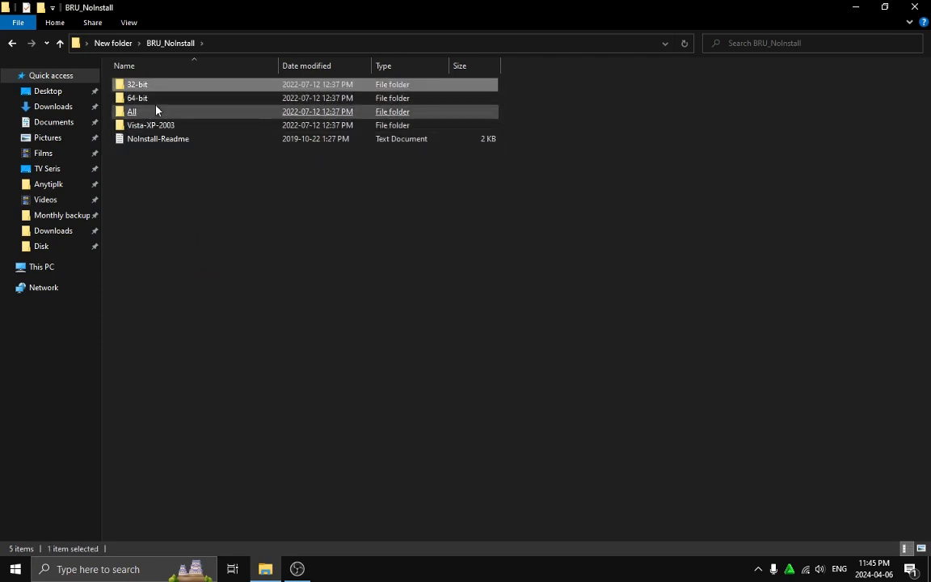
left_click(160, 100)
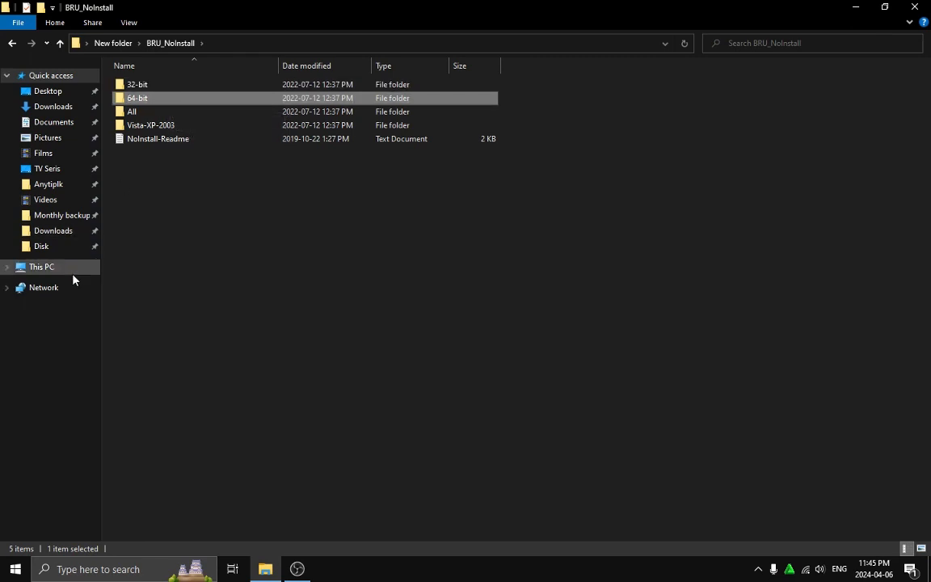
Check the system type in the properties of This PC and close the system information.
left_click(53, 268)
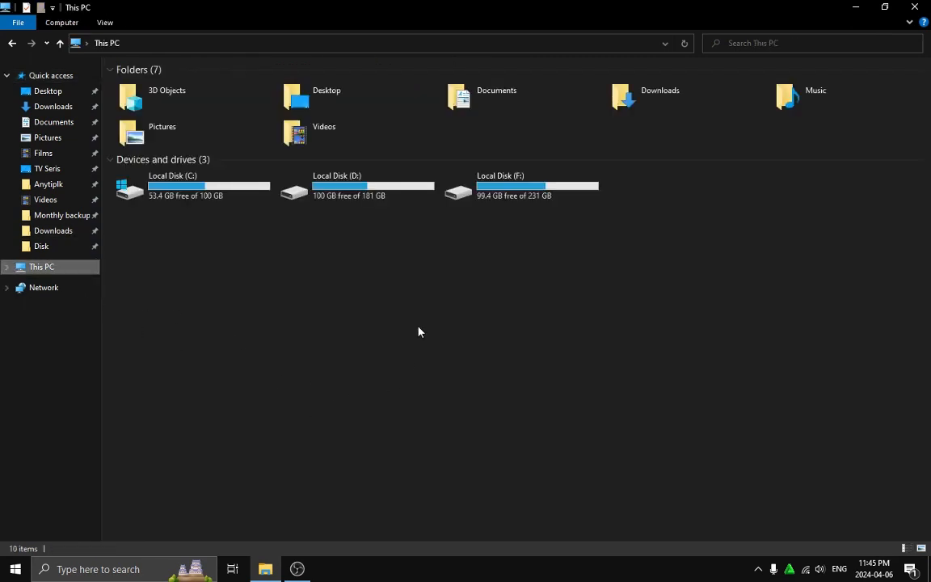
right_click(427, 334)
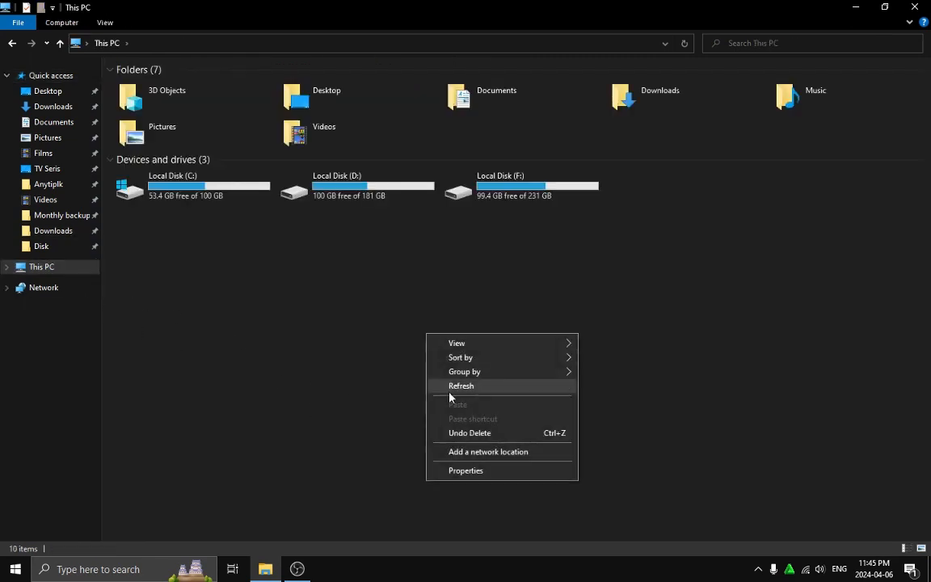
left_click(474, 475)
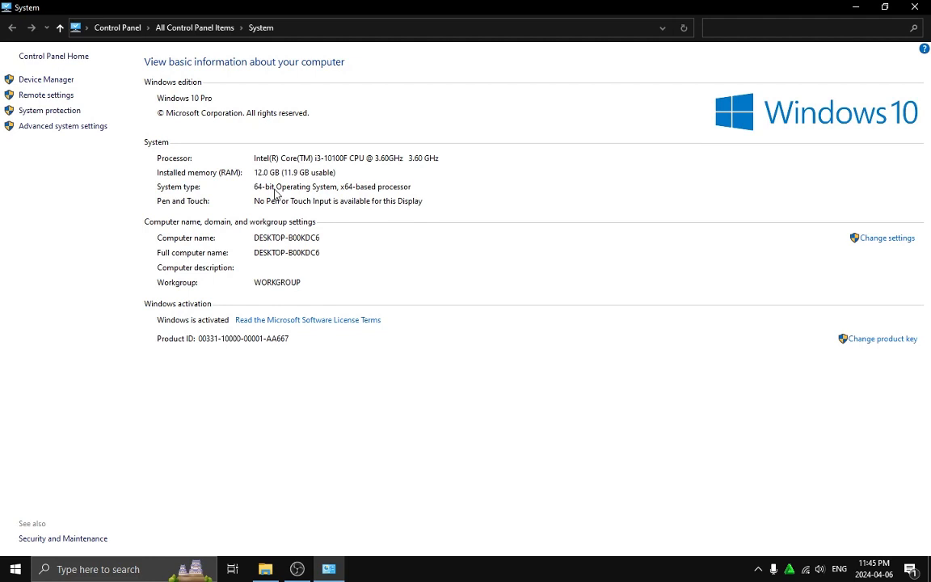
key("alt+F4")
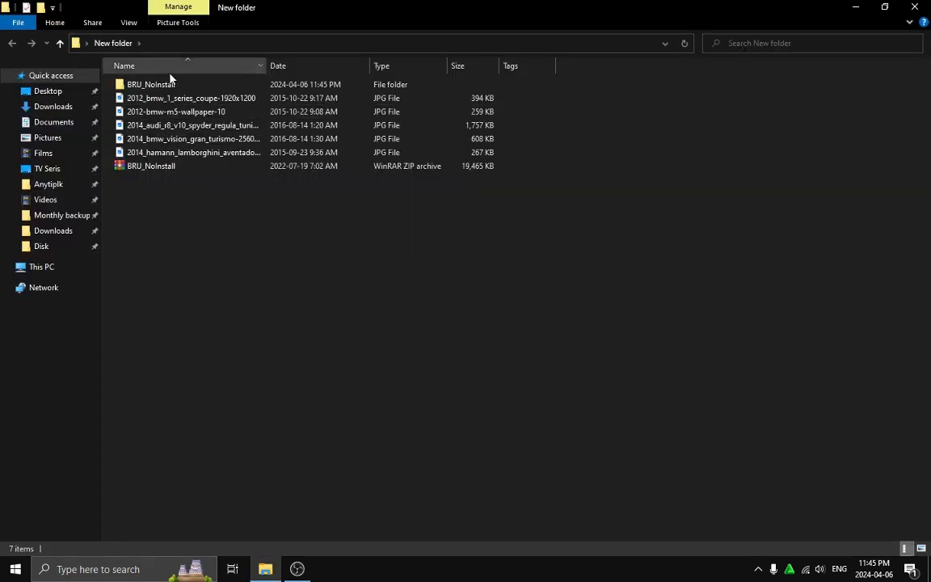
Launch Bulk Rename Utility from the 64-bit subfolder of BRU_NoInstall.
double_click(200, 87)
left_click(146, 98)
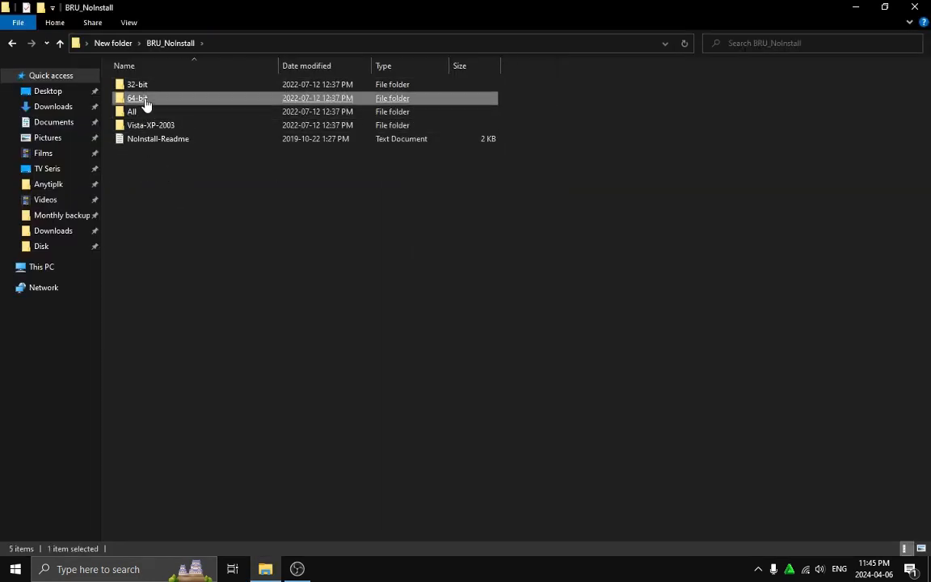
double_click(146, 98)
double_click(149, 95)
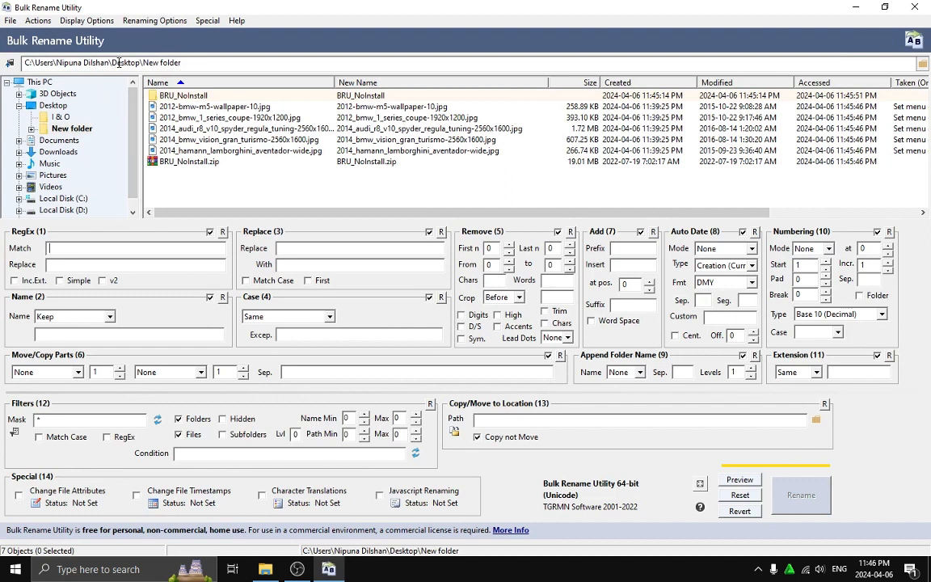
Select the five JPG car images of the Desktop's New folder in the file list.
left_click_drag(145, 64, 180, 63)
left_click(204, 63)
left_click(452, 129)
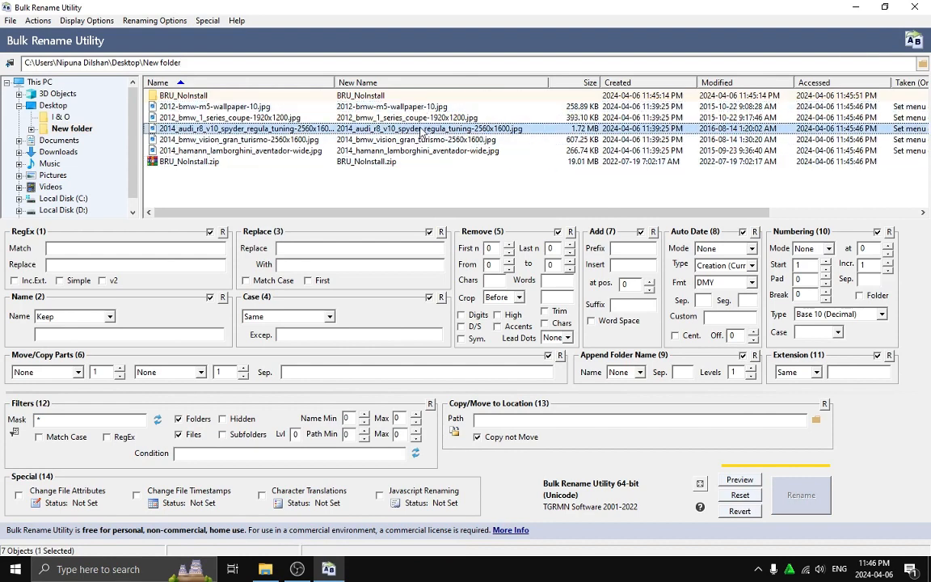
left_click(380, 139)
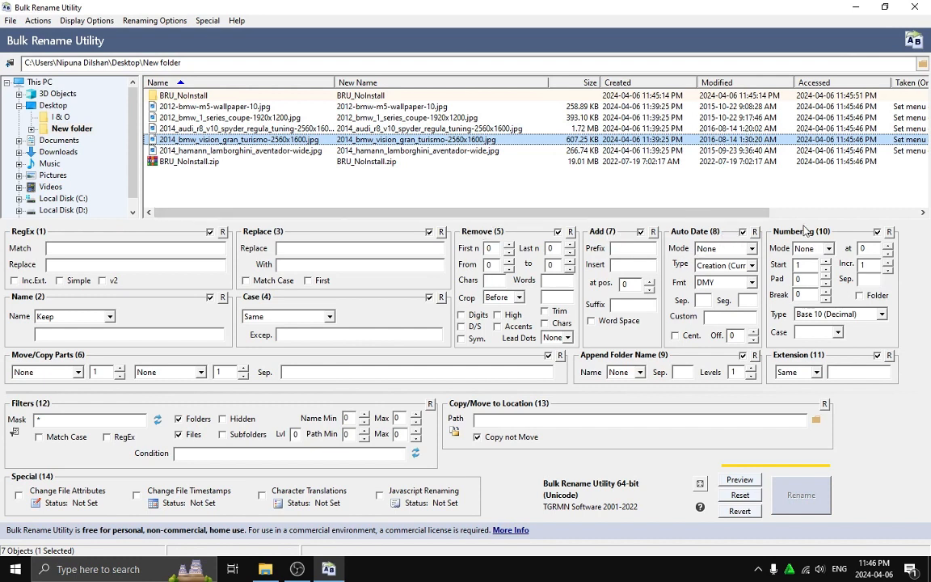
left_click(571, 199)
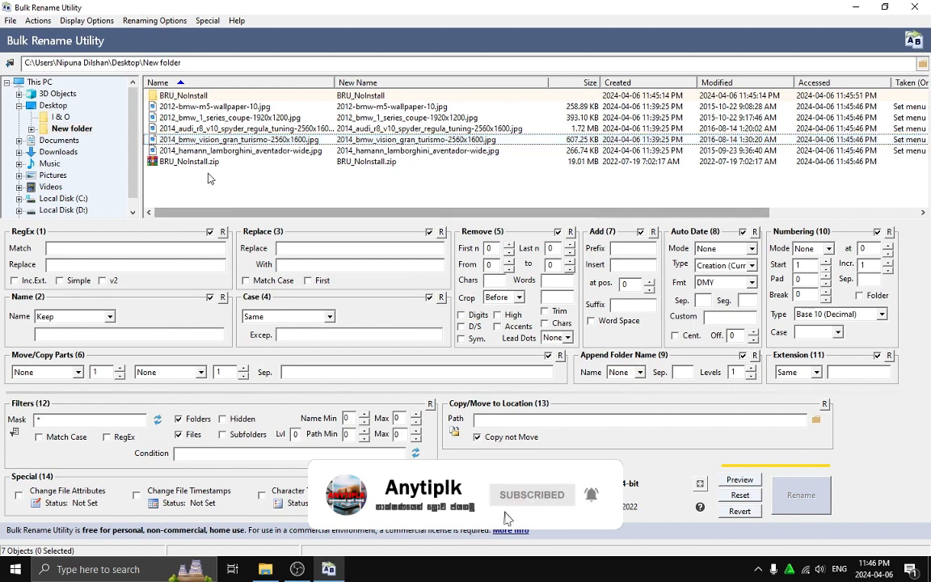
left_click(213, 109)
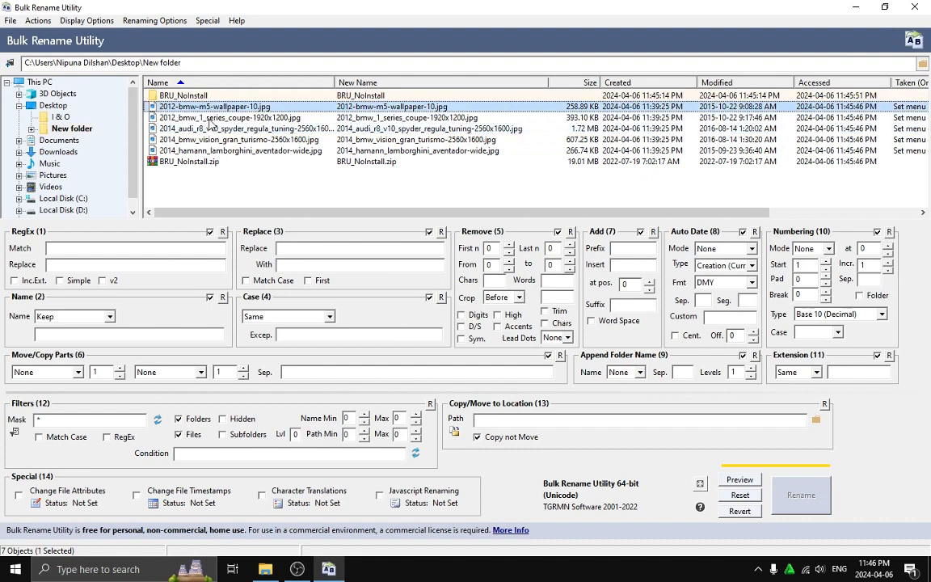
left_click_drag(209, 123, 370, 215)
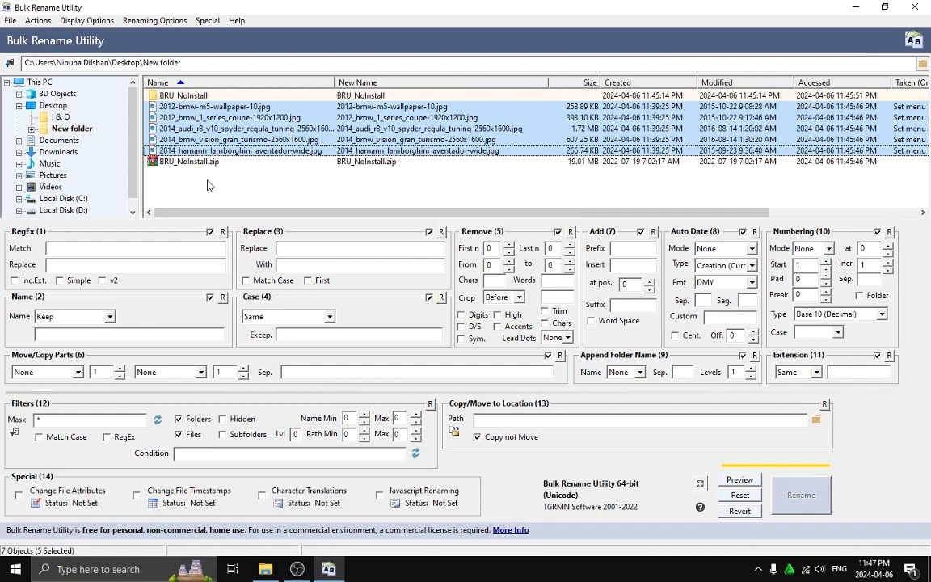
Preview replacing "BMW" with "NEW" in the selected file names and clear both replacement values.
left_click(344, 249)
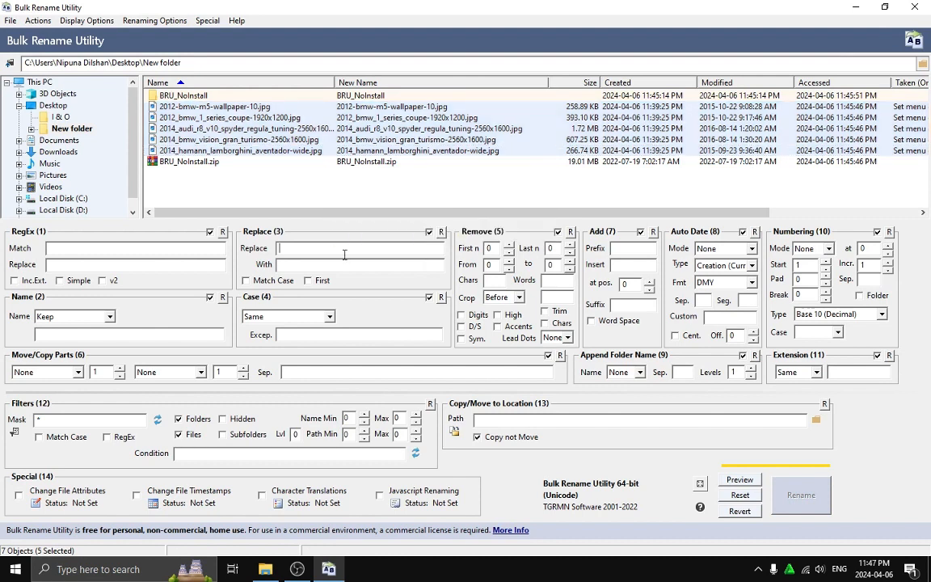
type("BMW")
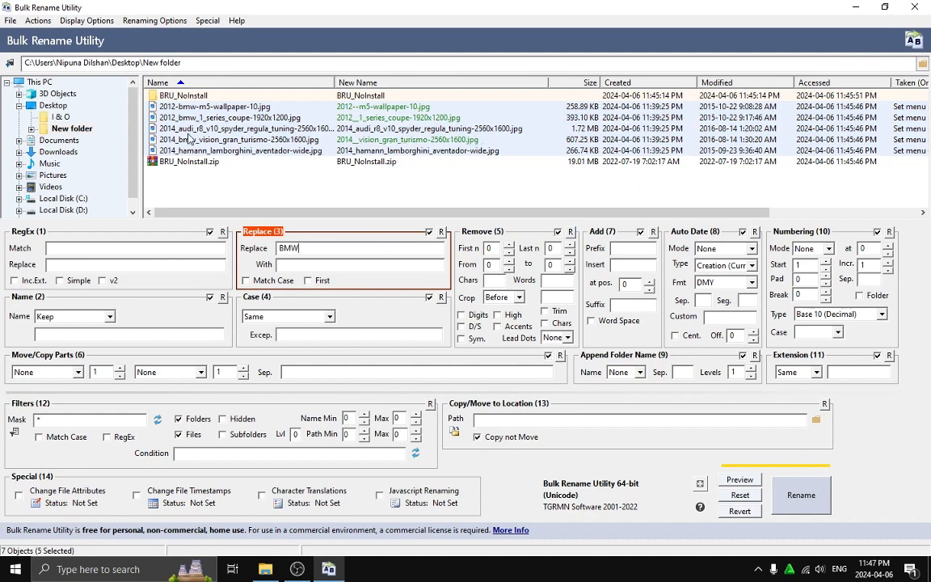
left_click(355, 268)
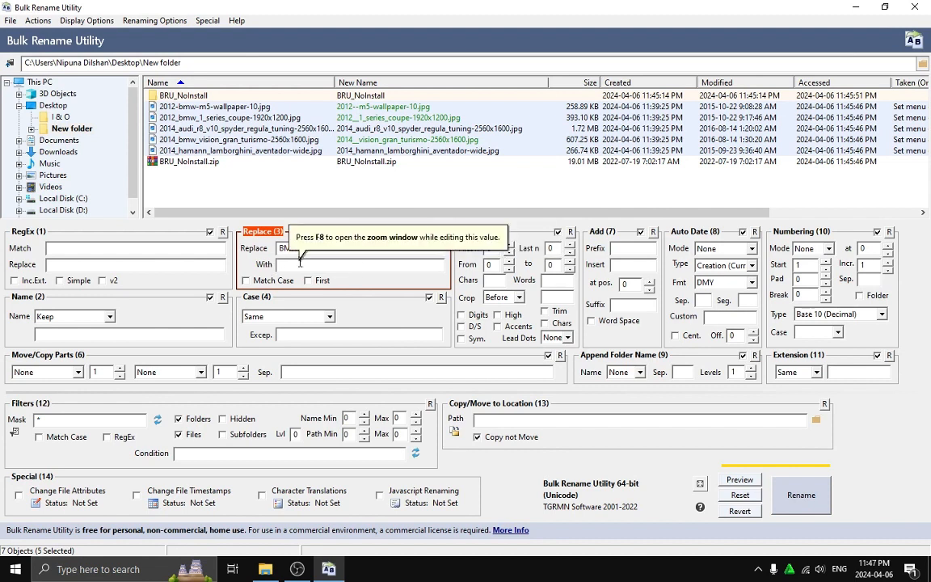
type("NEW")
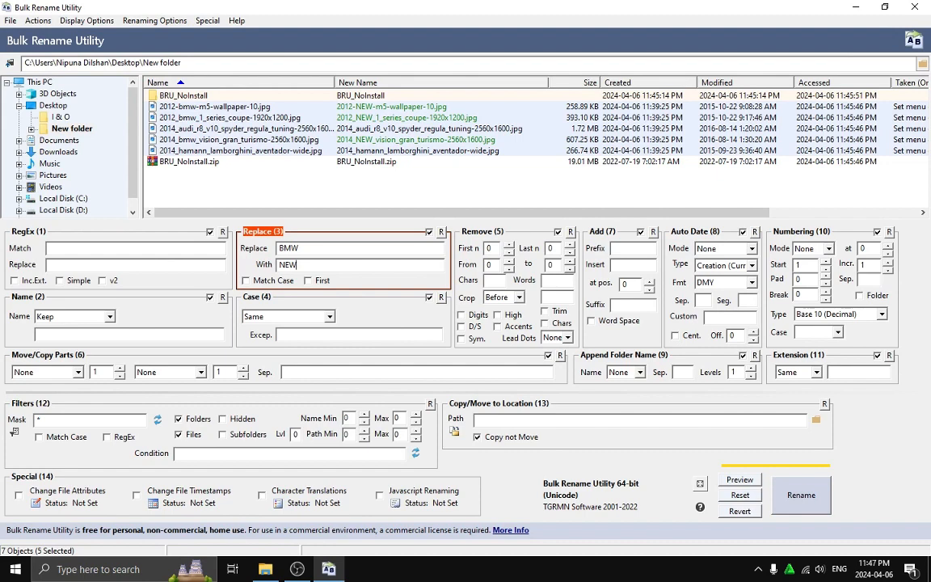
left_click_drag(304, 249, 276, 265)
key("BackSpace")
key("BackSpace")
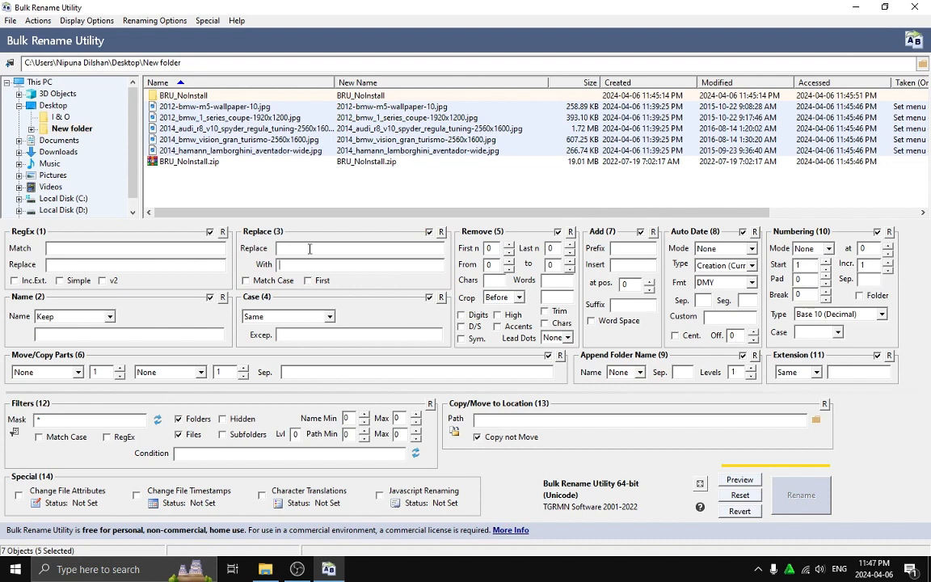
Preview replacing "2012" with "2013" in the selected file names and clear both replacement values.
type("2012")
key("Tab")
type("2013")
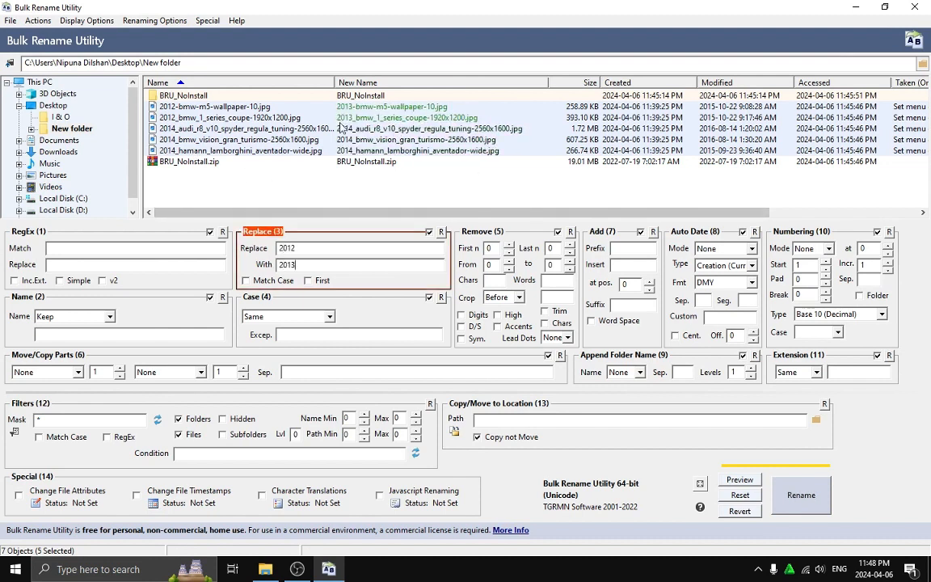
left_click_drag(298, 265, 275, 264)
key("BackSpace")
left_click(312, 248)
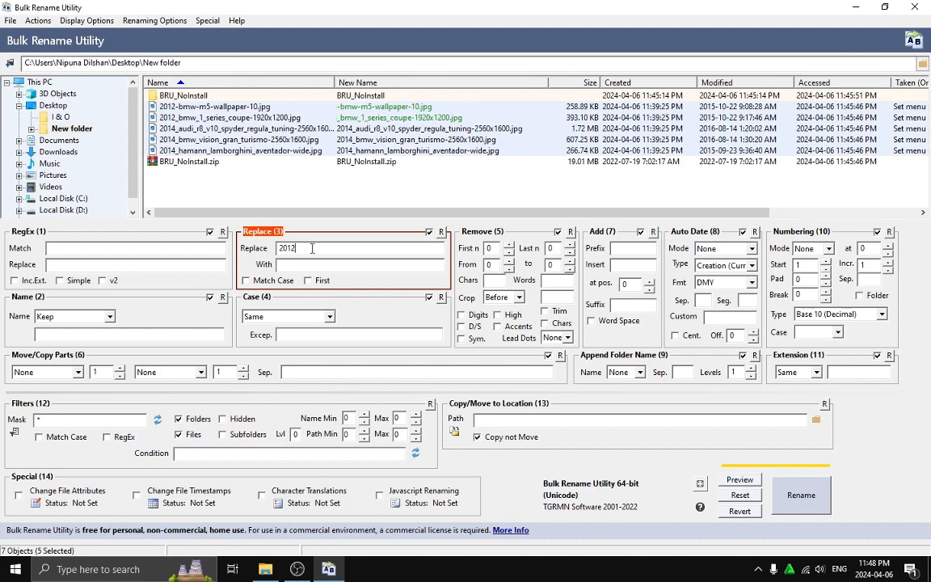
key("BackSpace")
key("BackSpace")
key("BackSpace")
key("BackSpace")
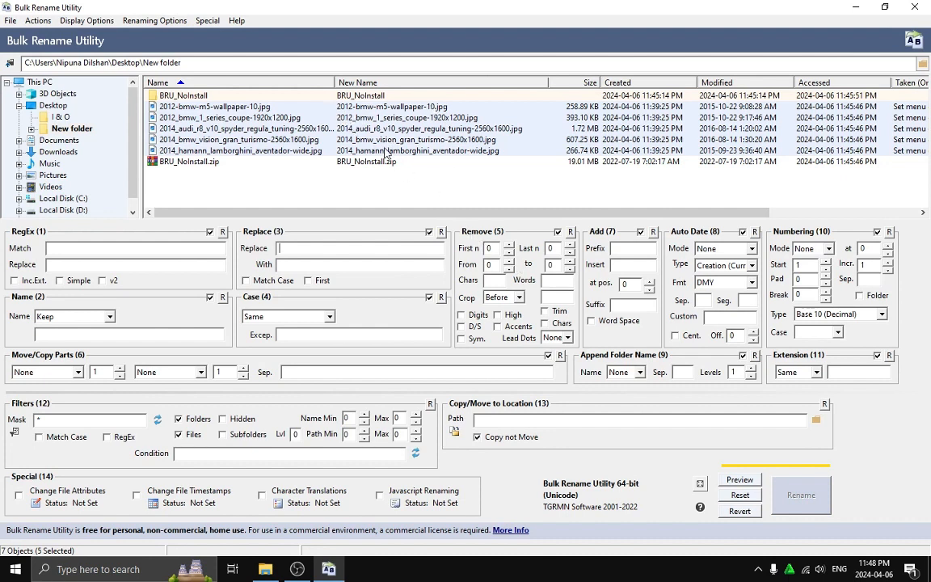
Preview removing characters from the start of the selected file names, raising the count to 19.
left_click(508, 247)
left_click(508, 247)
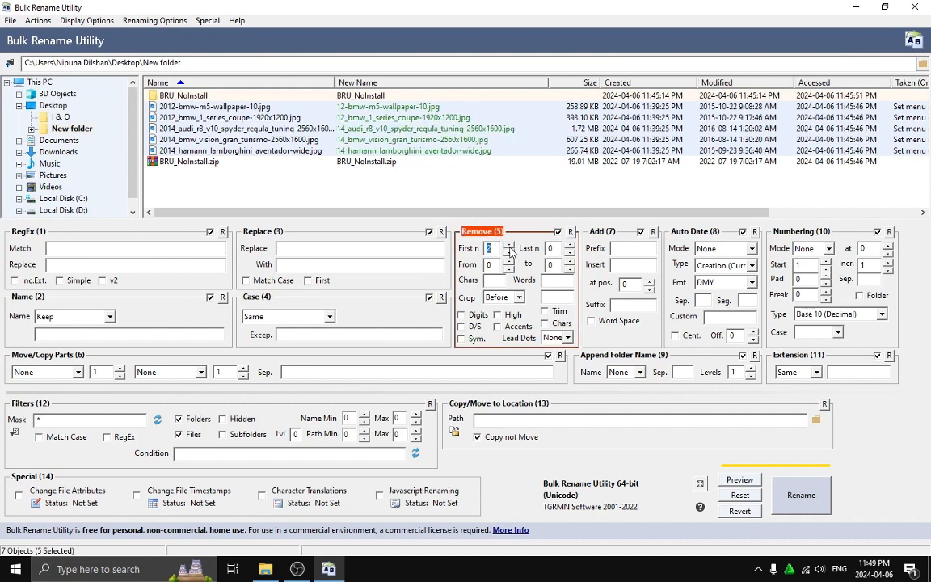
left_click(508, 247)
left_click(509, 246)
left_click(508, 246)
left_click(508, 245)
left_click(508, 245)
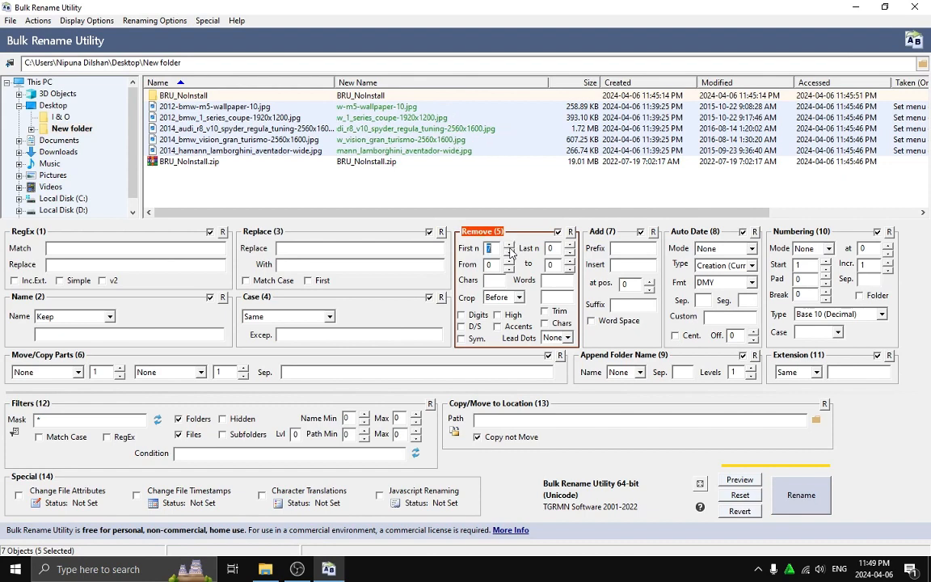
left_click(508, 246)
left_click(508, 246)
left_click(508, 246)
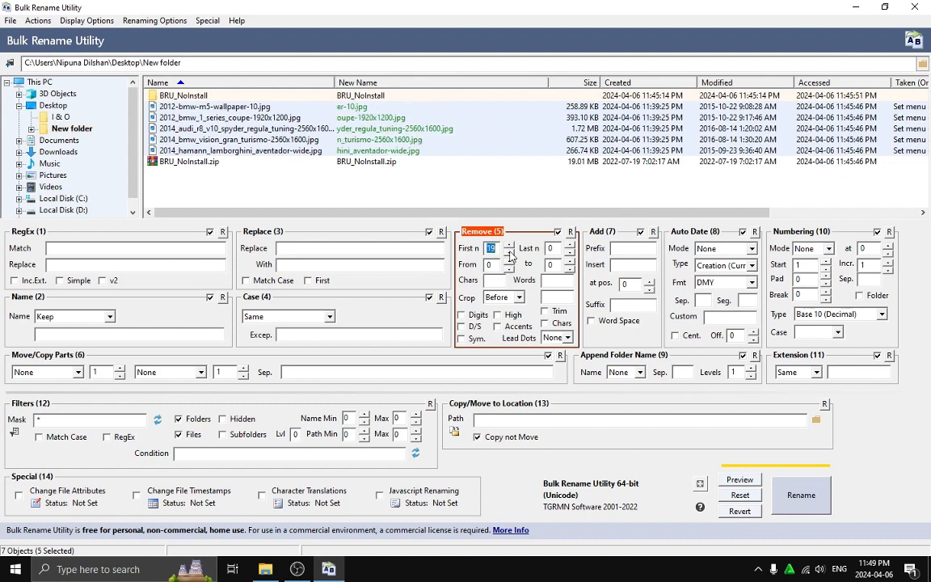
Return the number of characters removed from the start of the file names to 0.
left_click(509, 254)
left_click(509, 254)
left_click(509, 254)
left_click(509, 254)
left_click(509, 254)
left_click(509, 254)
left_click(509, 254)
left_click(509, 254)
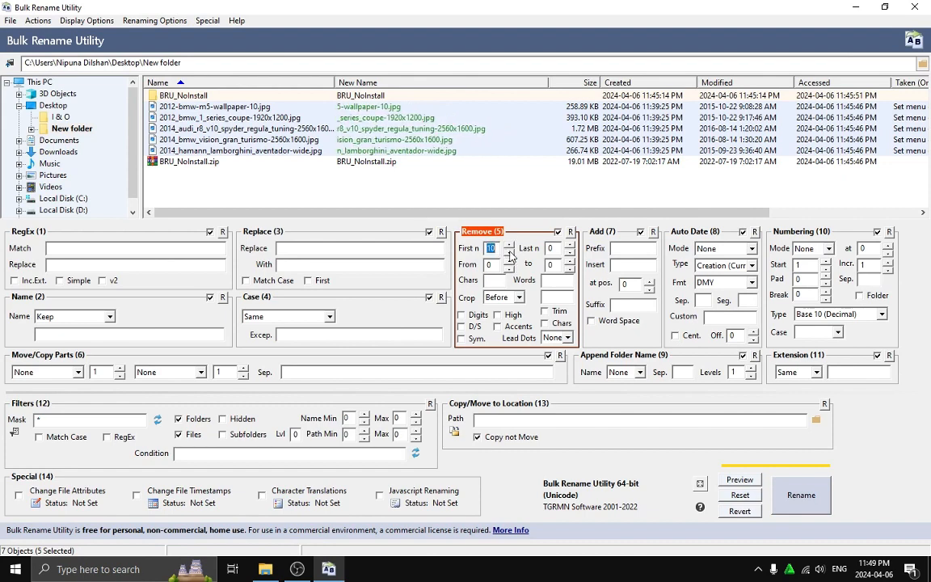
left_click(509, 254)
left_click(509, 253)
left_click(509, 254)
left_click(509, 254)
left_click(509, 253)
left_click(509, 254)
left_click(509, 254)
left_click(510, 254)
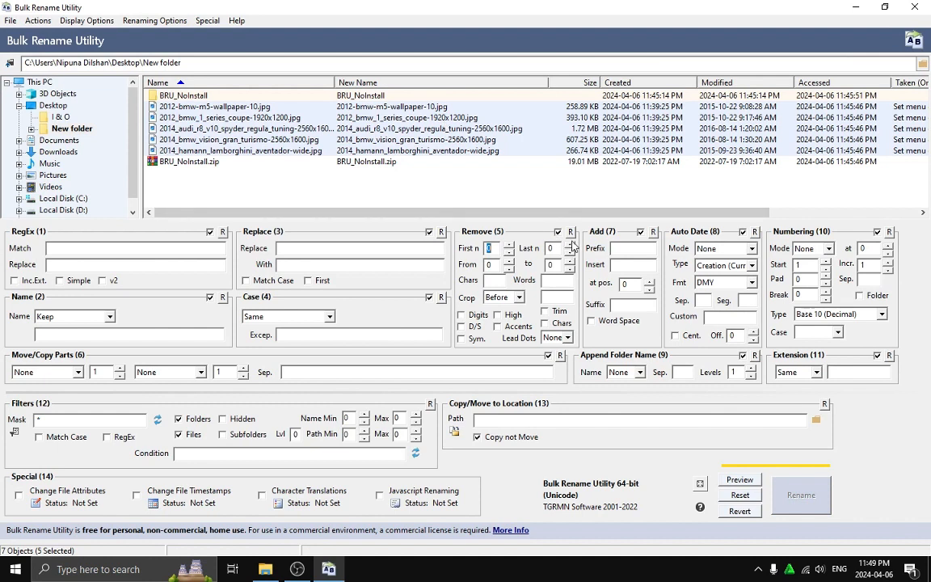
Preview removing characters from the end of the selected file names, raising the count past 11.
left_click(572, 245)
left_click(572, 246)
left_click(572, 246)
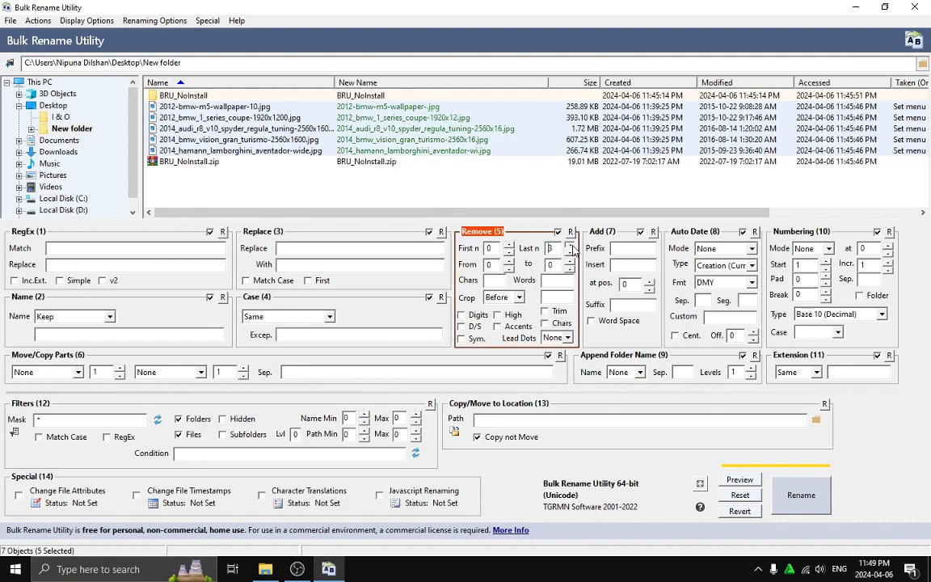
left_click(572, 246)
left_click(572, 246)
left_click(572, 246)
left_click(572, 245)
left_click(572, 246)
left_click(572, 246)
left_click(572, 246)
left_click(572, 245)
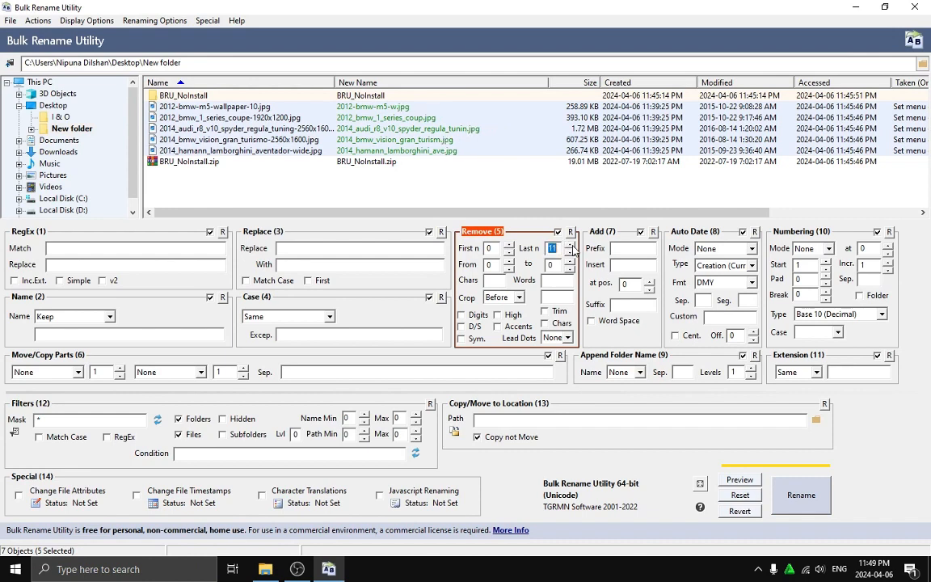
left_click(572, 245)
left_click(572, 246)
left_click(572, 246)
left_click(572, 246)
Return the number of characters removed from the end of the file names to 0.
left_click(570, 254)
left_click(569, 254)
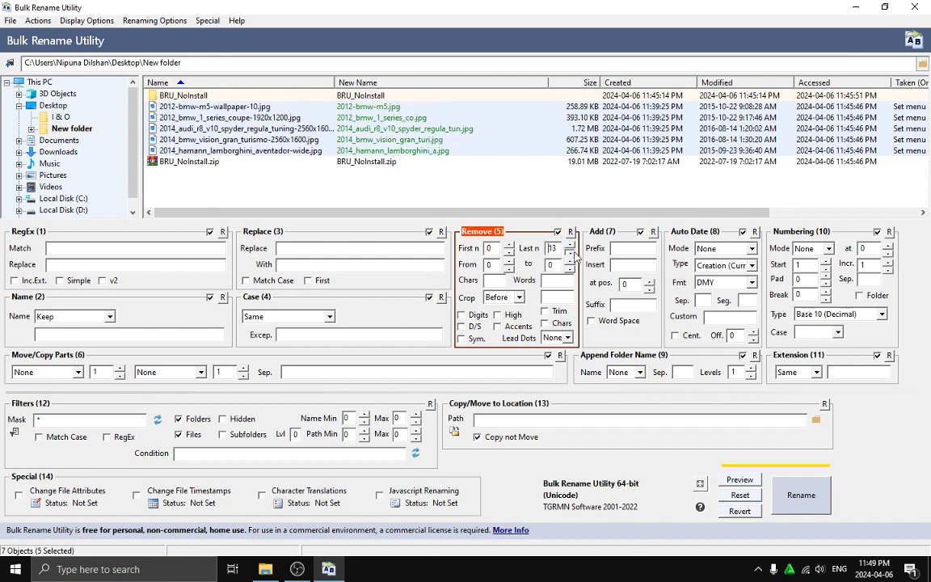
left_click(570, 254)
left_click(570, 253)
left_click(570, 255)
left_click(570, 255)
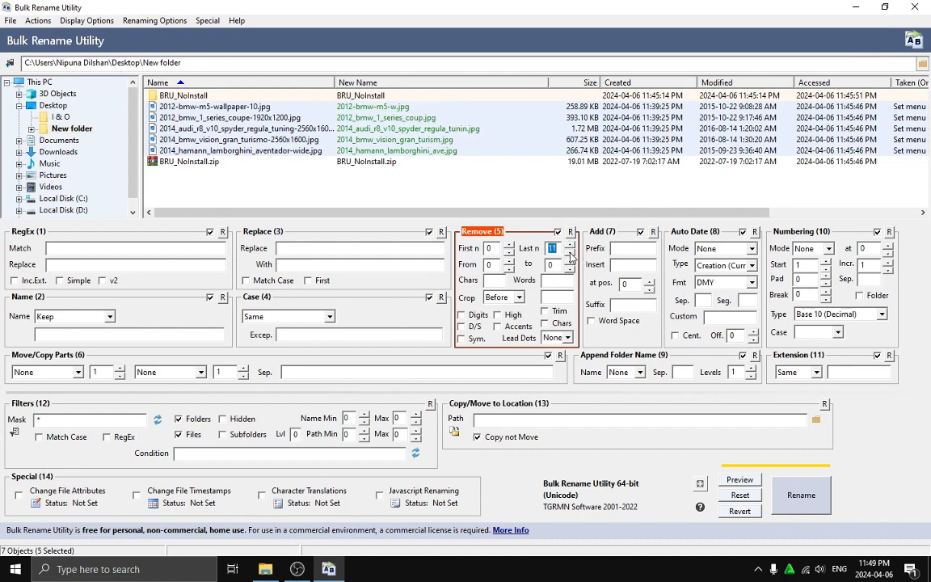
left_click(571, 255)
left_click(570, 255)
left_click(570, 255)
left_click(571, 255)
left_click(570, 254)
left_click(570, 255)
left_click(570, 255)
left_click(570, 255)
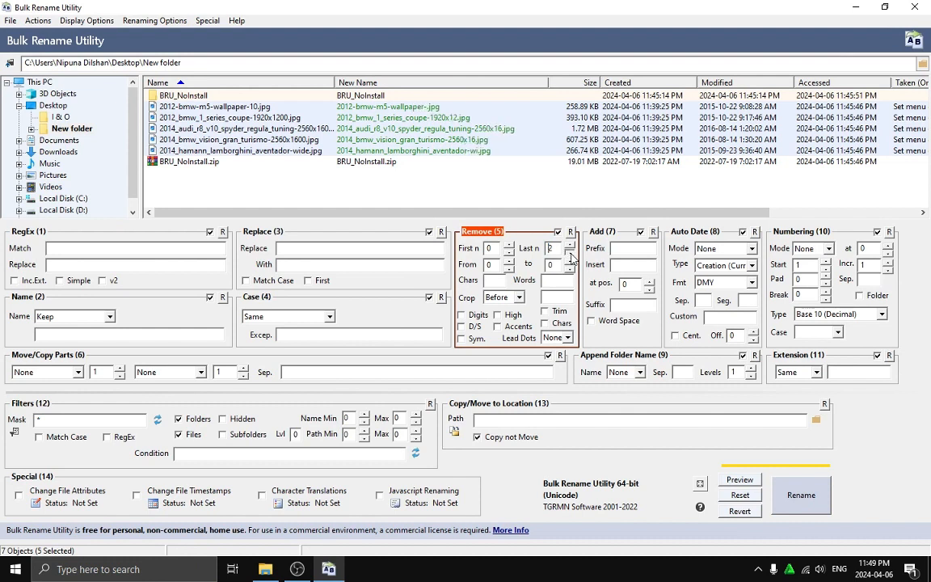
left_click(570, 254)
left_click(570, 255)
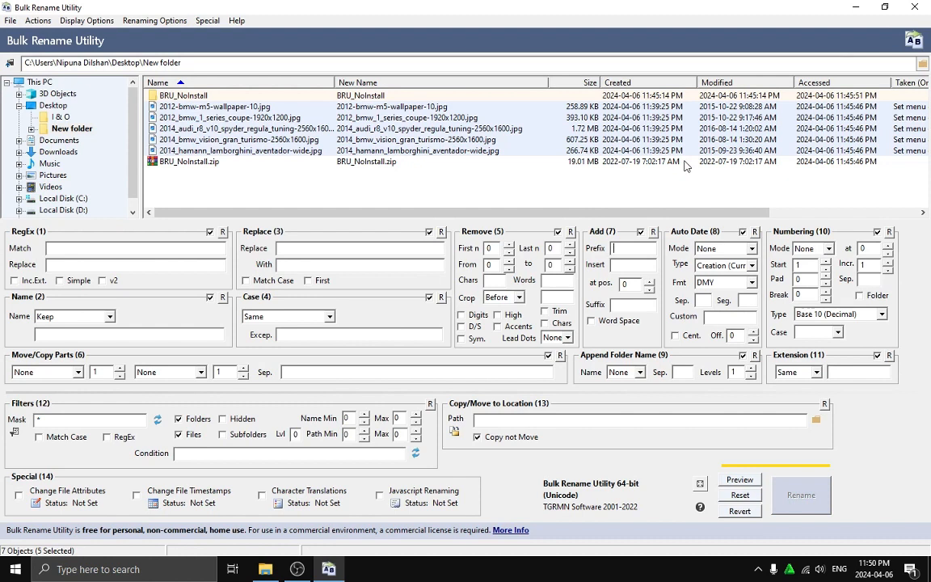
Preview adding the prefix "AAAA" and the suffix "BB" to the selected file names.
left_click(621, 247)
type("AAAA")
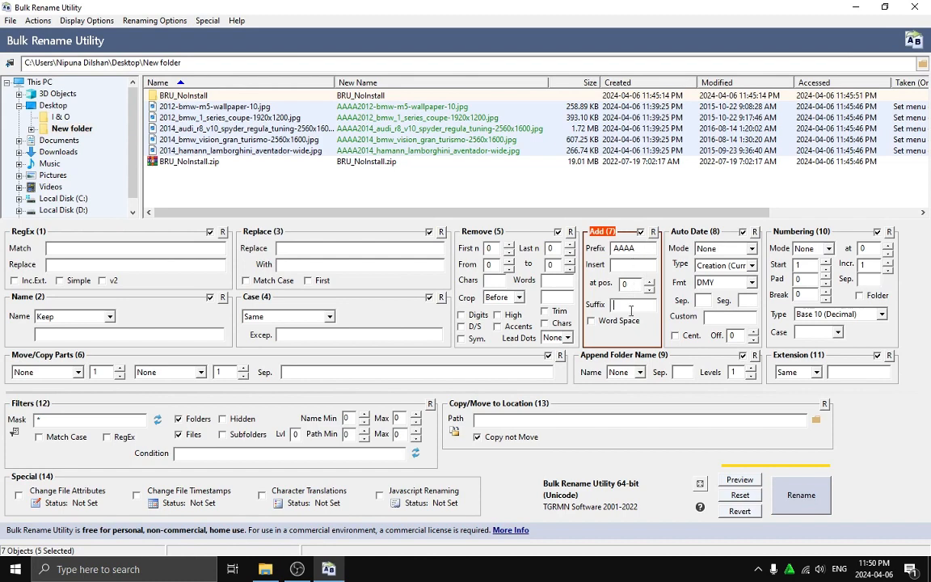
type("BBBBBB")
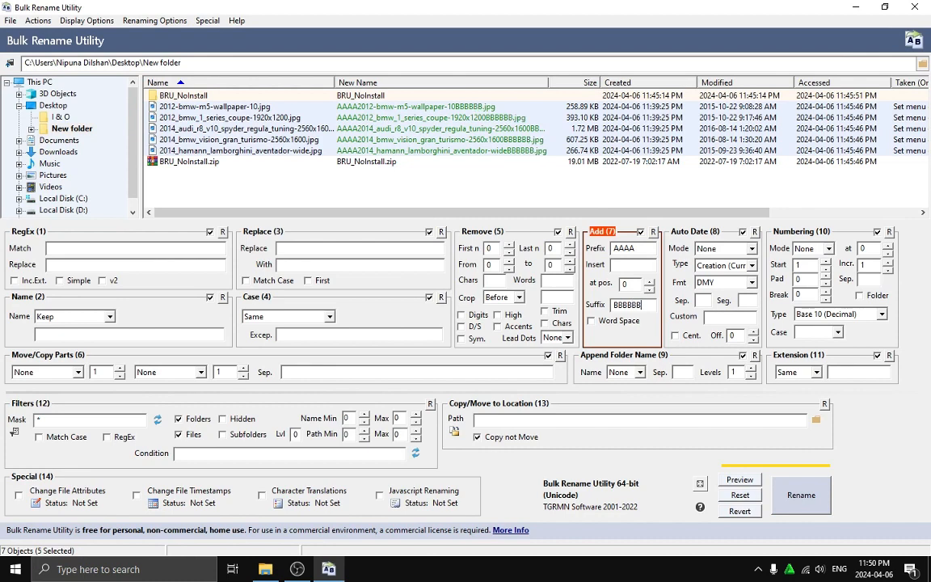
type("BB")
key("BackSpace")
key("BackSpace")
key("BackSpace")
key("BackSpace")
key("BackSpace")
key("BackSpace")
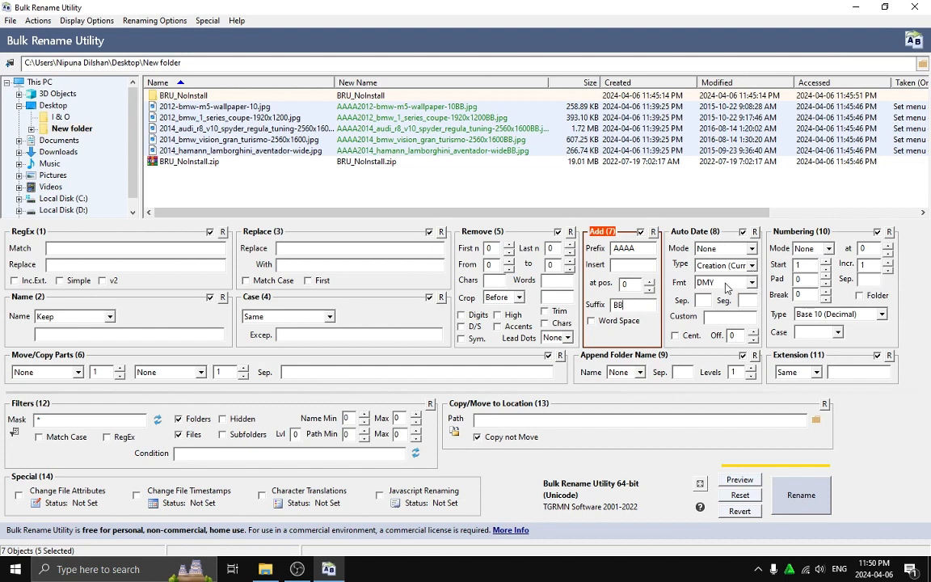
left_click(755, 283)
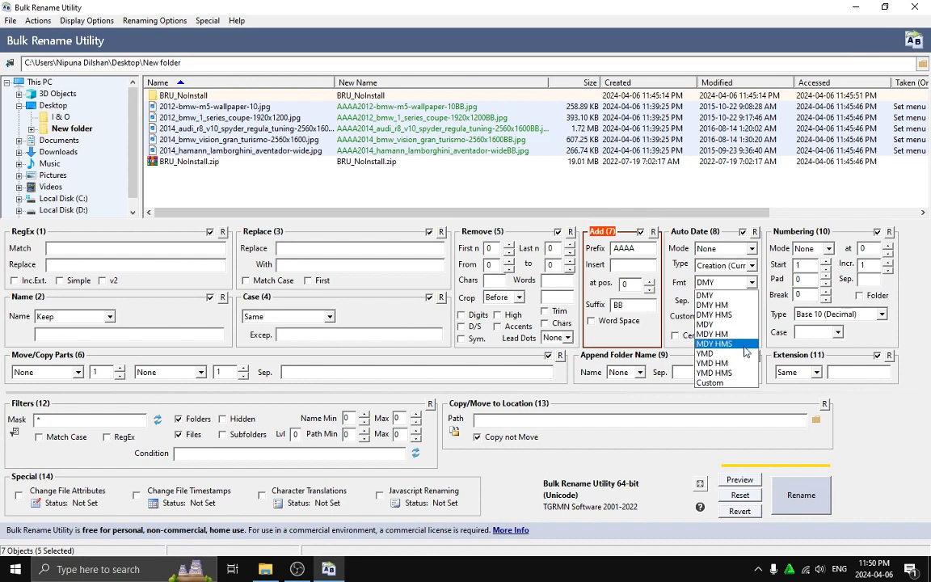
left_click(754, 283)
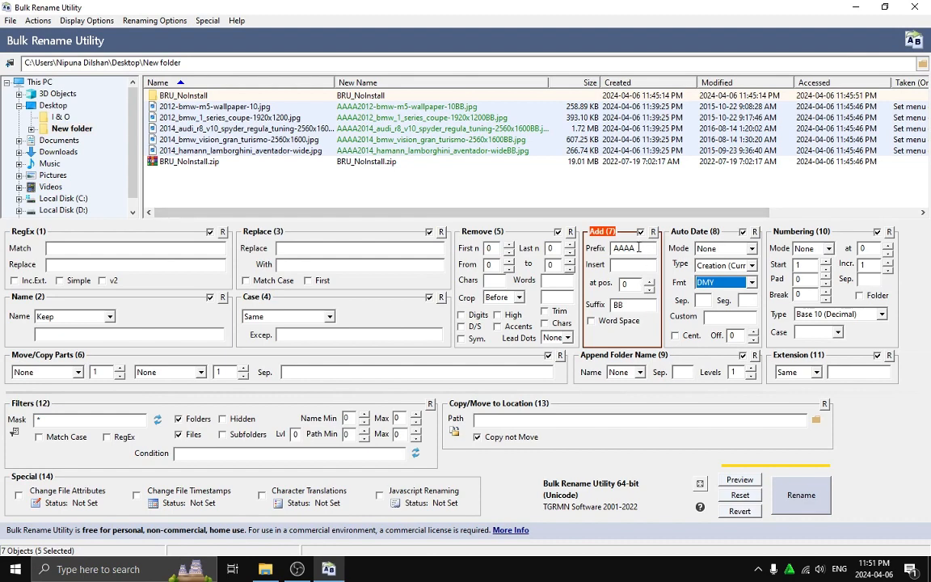
Clear the added prefix and suffix from the renaming options.
double_click(611, 249)
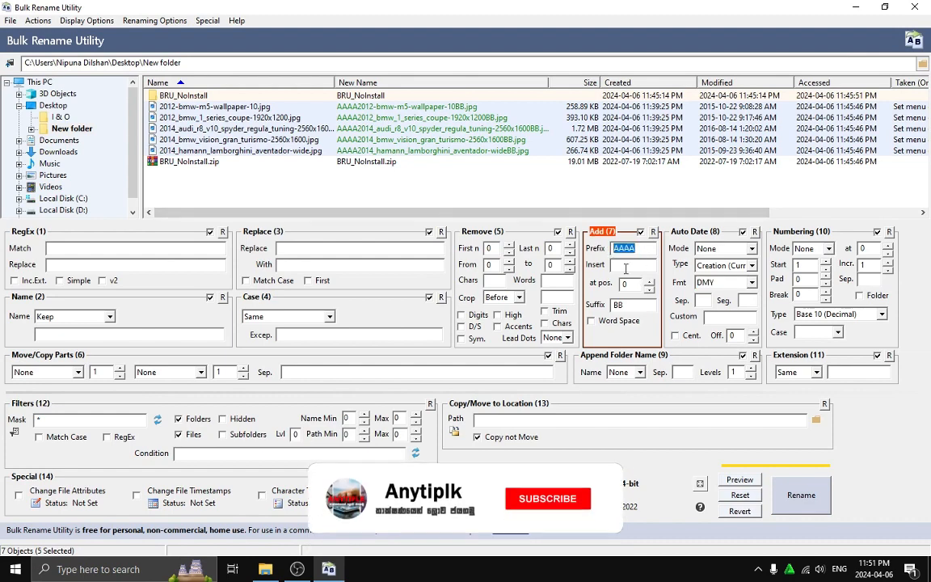
key("BackSpace")
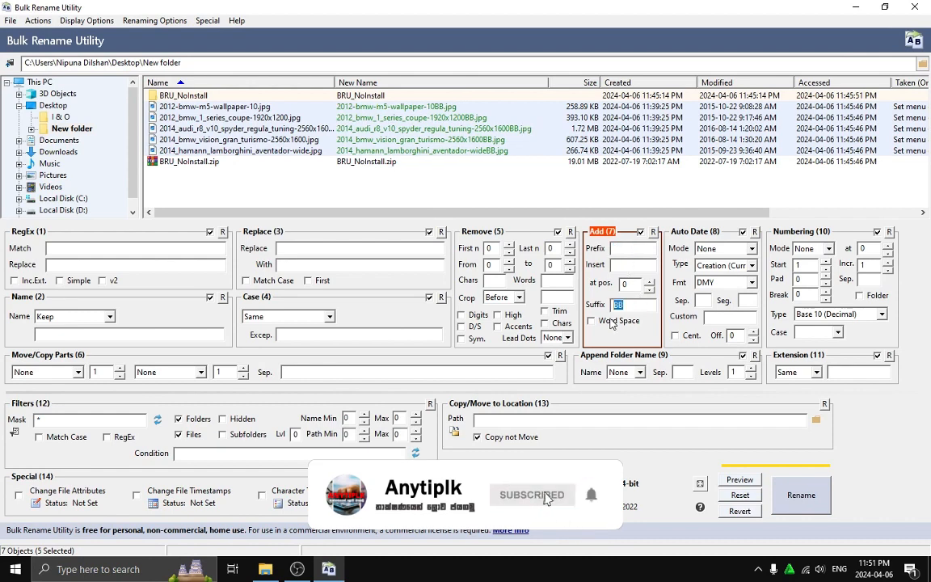
key("BackSpace")
key("BackSpace")
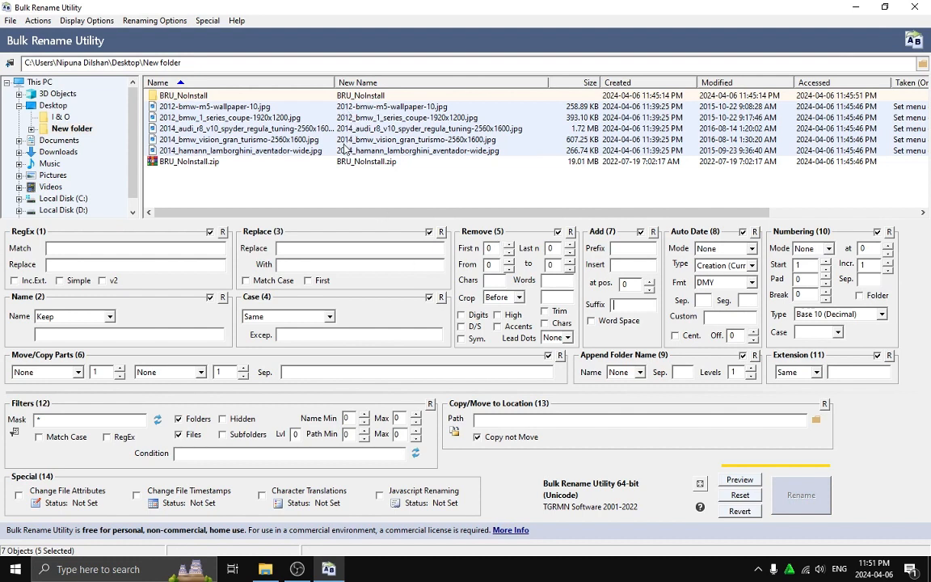
Preview numbering the selected files with a prefix number, raising the start value to 4.
left_click(827, 248)
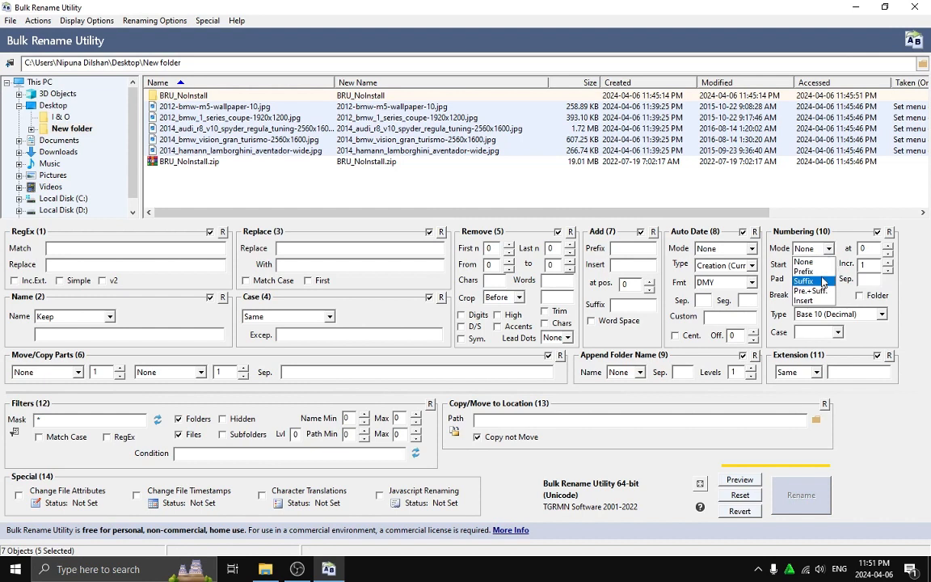
left_click(805, 270)
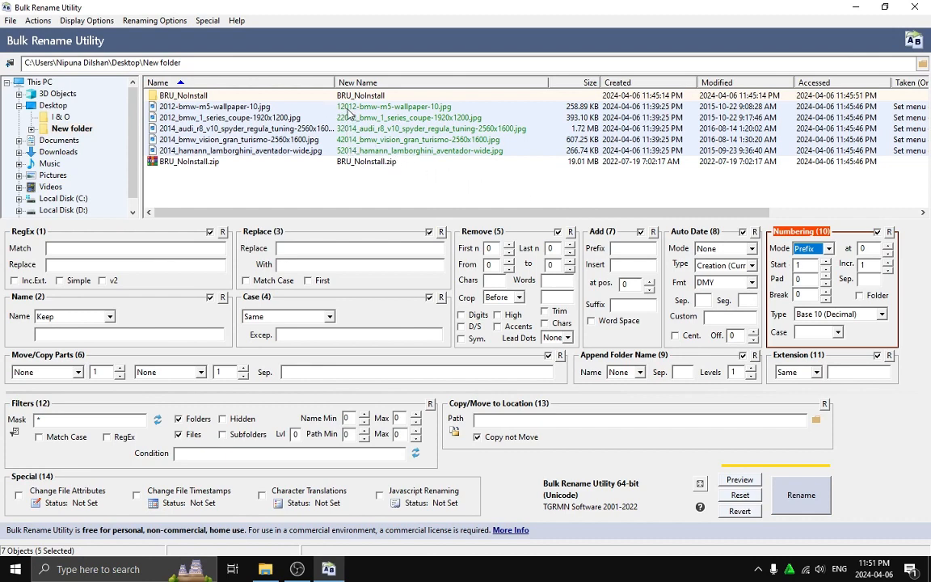
left_click(824, 264)
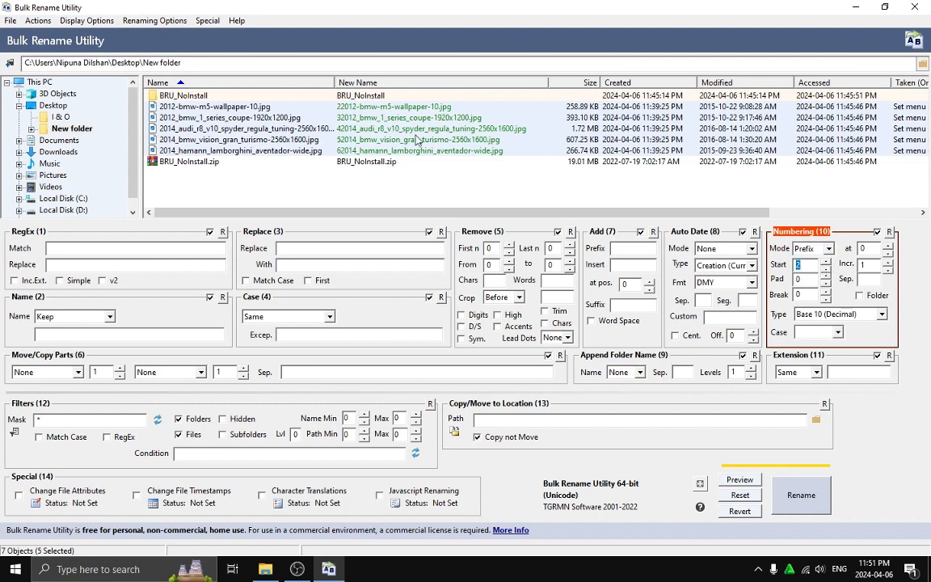
left_click(825, 262)
left_click(825, 264)
Switch the numbering mode to Suffix and remove the last 70 characters of the selected file names.
left_click(825, 248)
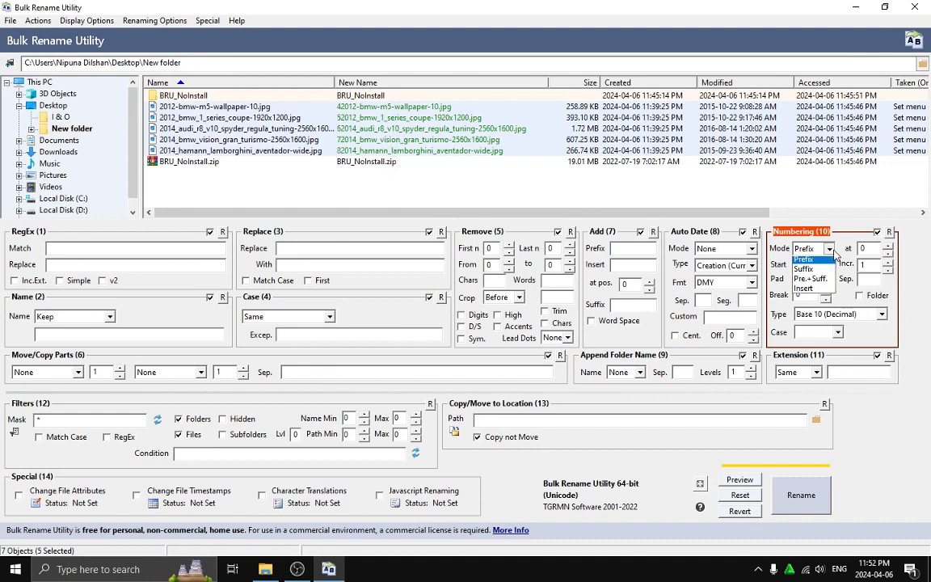
left_click(818, 282)
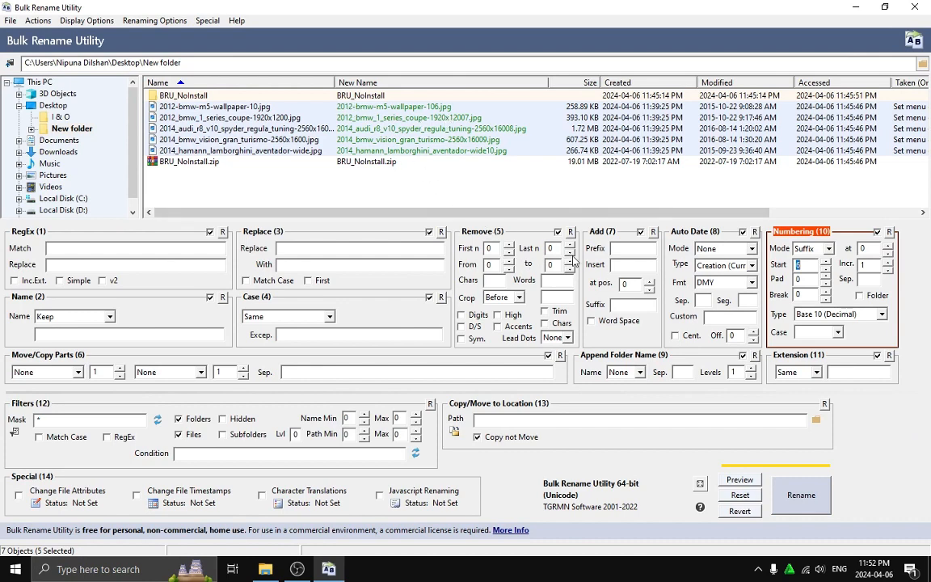
left_click(569, 245)
left_click(569, 246)
left_click(569, 246)
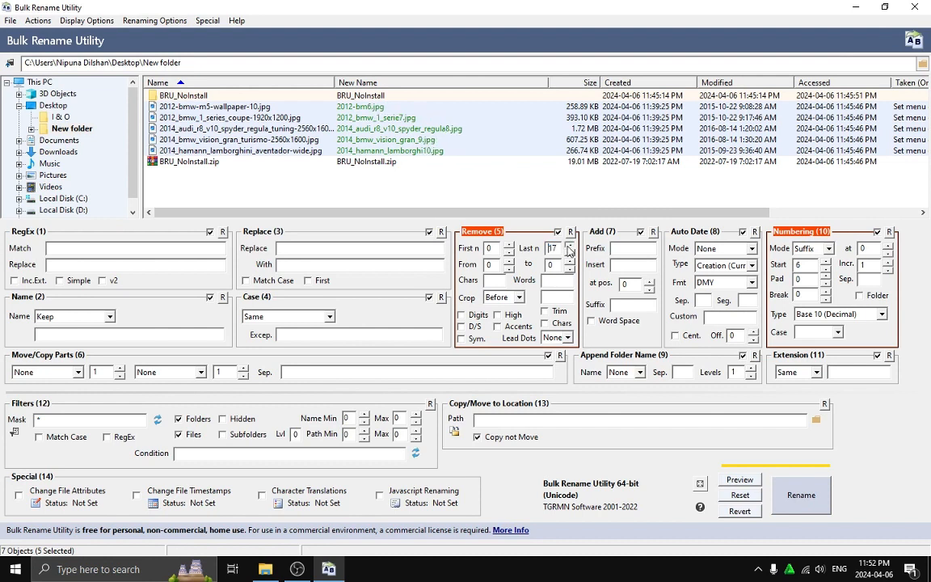
left_click(569, 246)
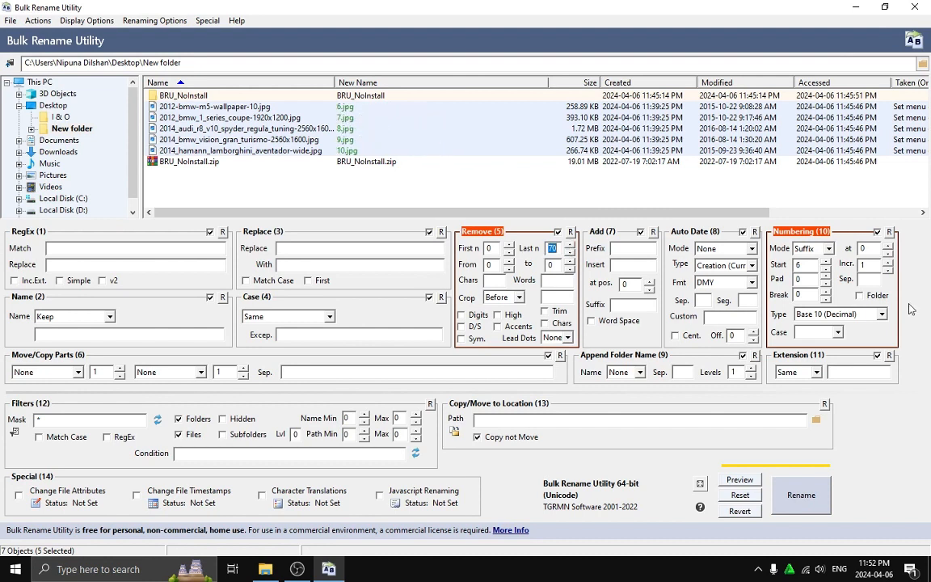
Set the numbering start value to 1.
left_click(826, 270)
left_click(826, 269)
left_click(825, 275)
left_click(826, 274)
left_click(826, 275)
Preview the current and new names of the five images from the rename warning and close the preview.
left_click(804, 507)
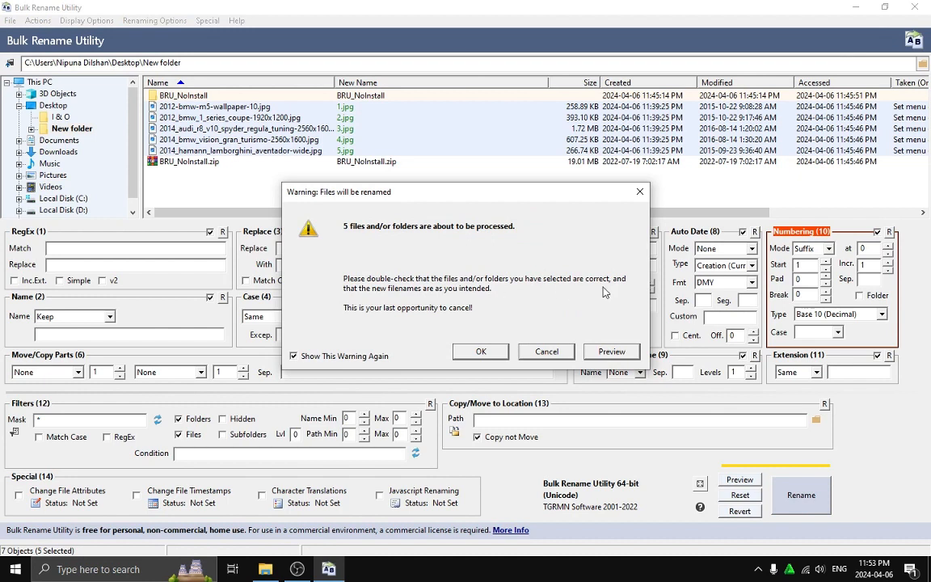
left_click(612, 351)
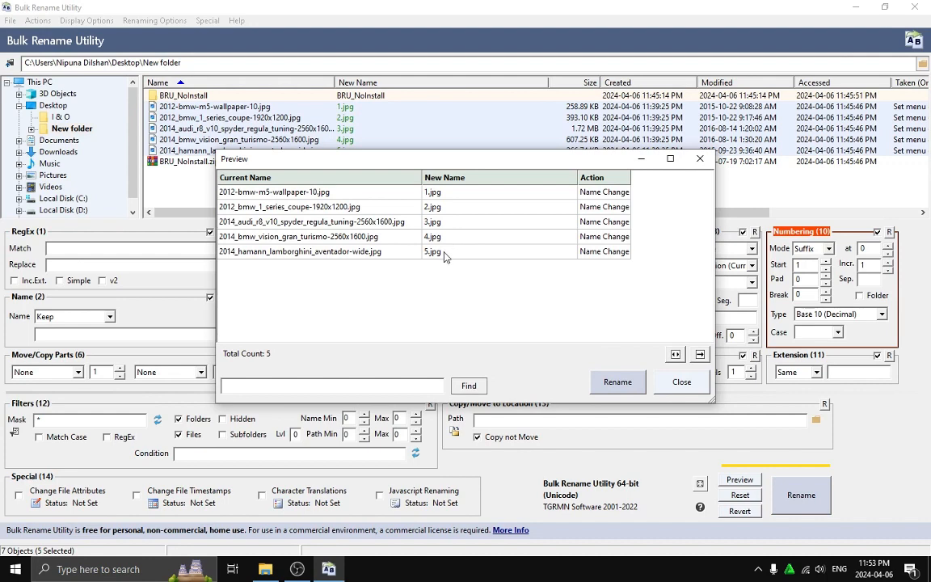
left_click(683, 391)
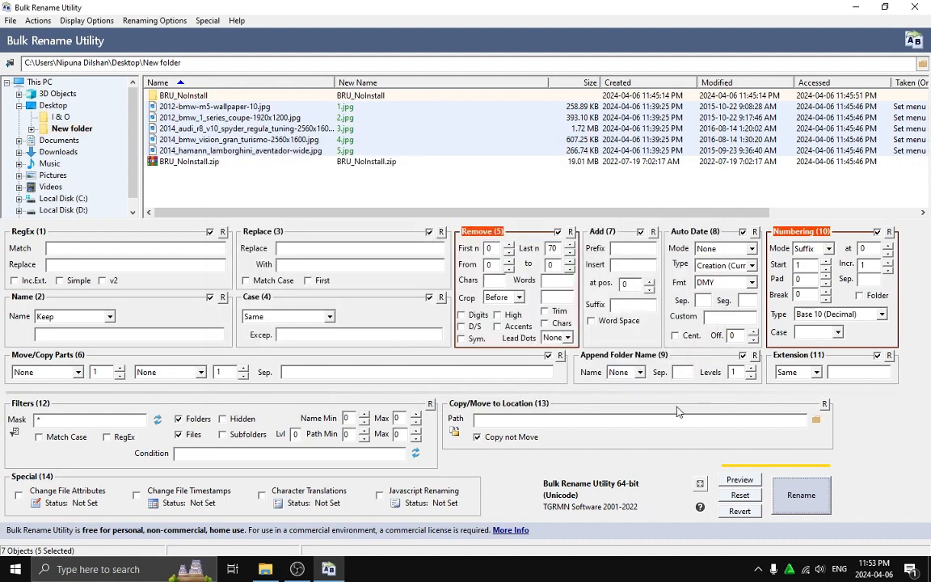
Rename the five selected images to 1.jpg through 5.jpg and dismiss the completion message.
left_click(787, 501)
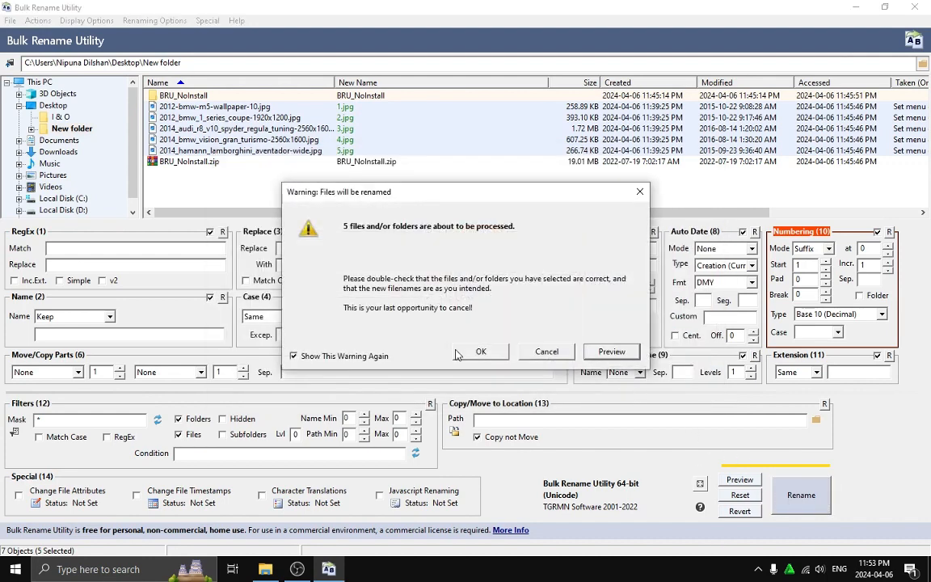
left_click(480, 351)
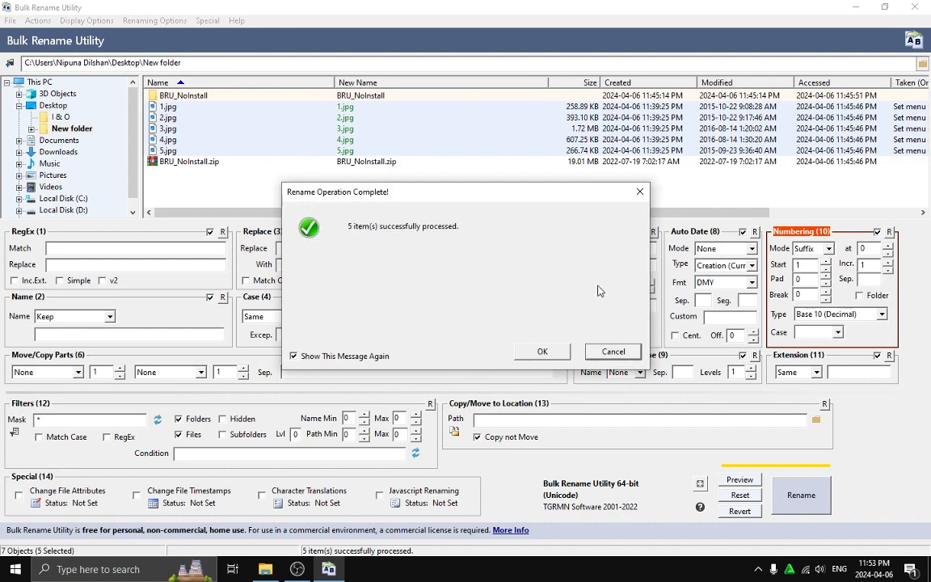
left_click(543, 351)
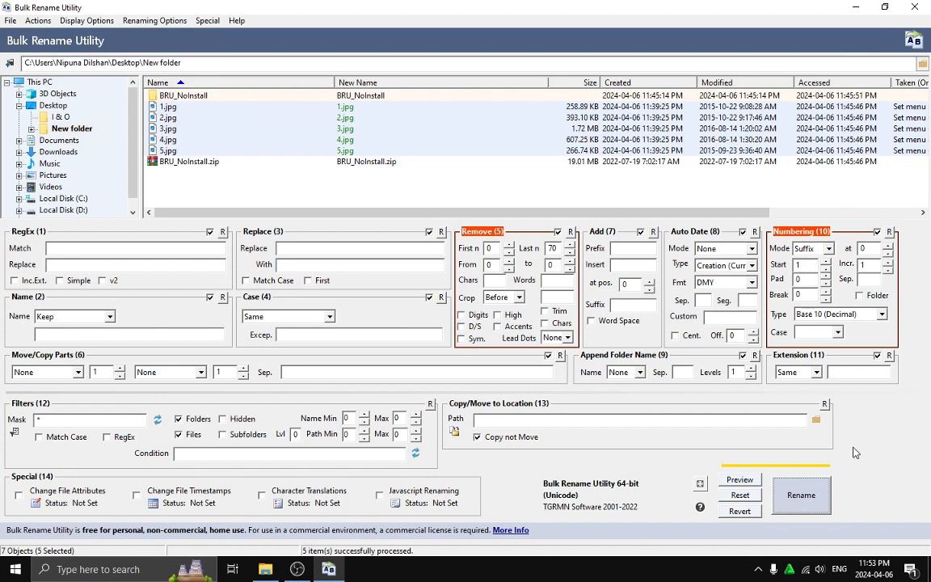
Look over the available renaming options and close the Bulk Rename Utility window.
left_click(147, 22)
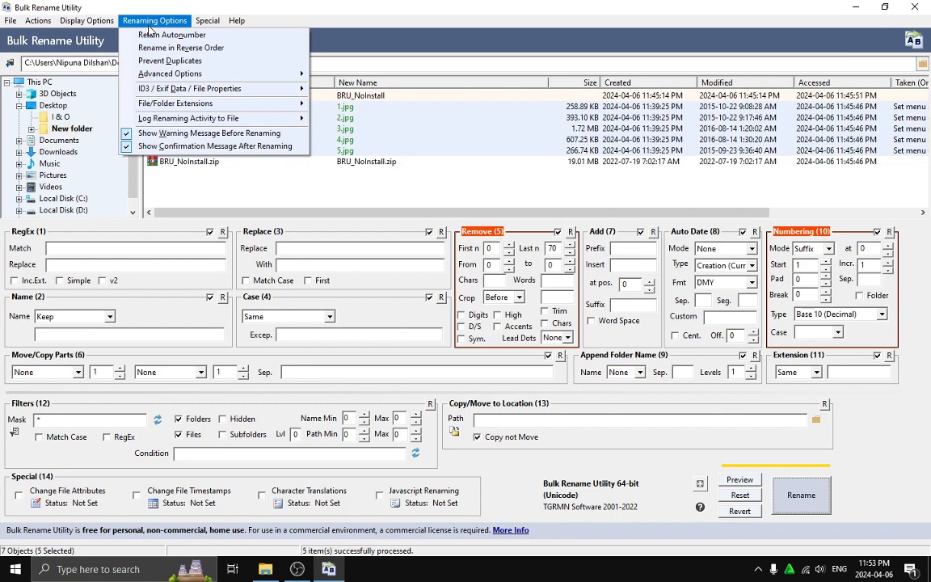
left_click(192, 63)
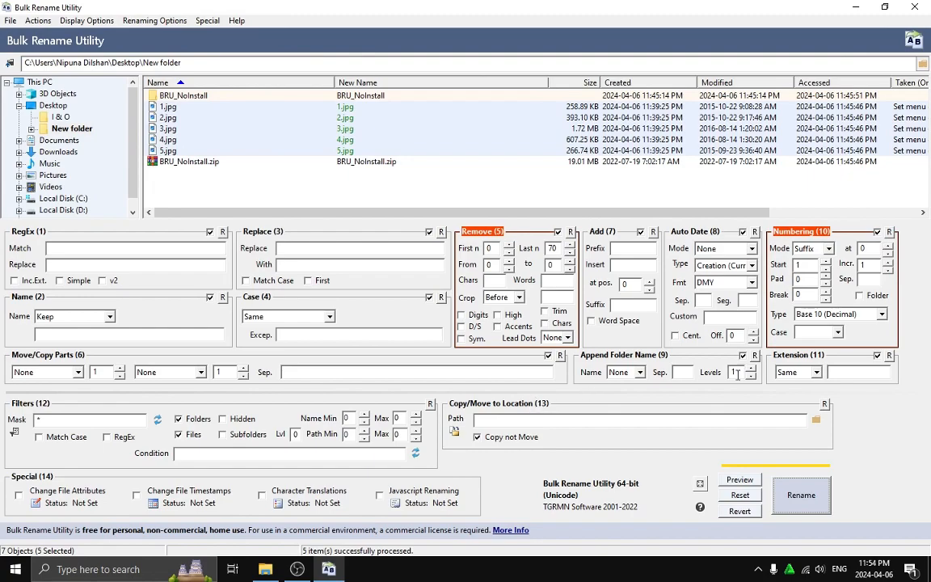
left_click(917, 13)
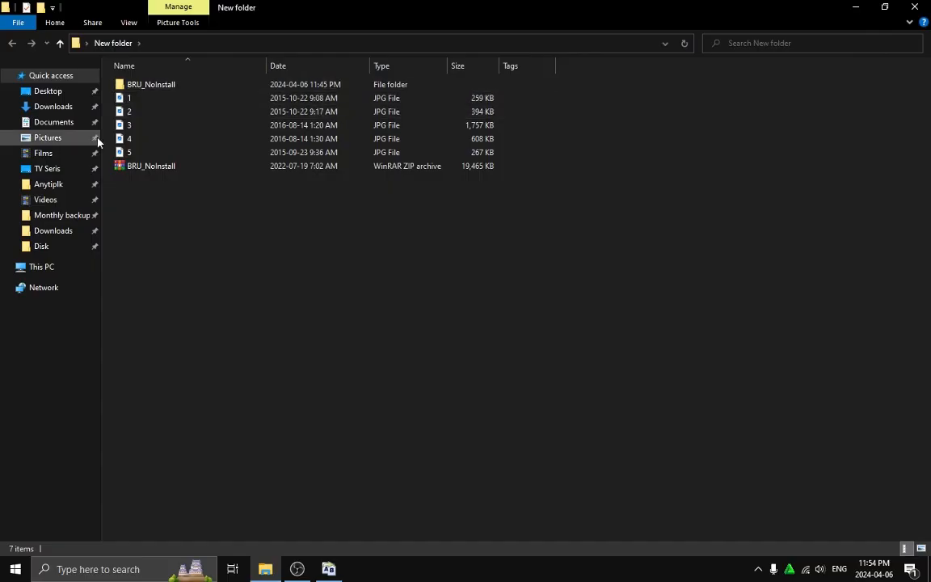
Check the names of the five renamed images in File Explorer and close the folder window.
left_click(156, 103)
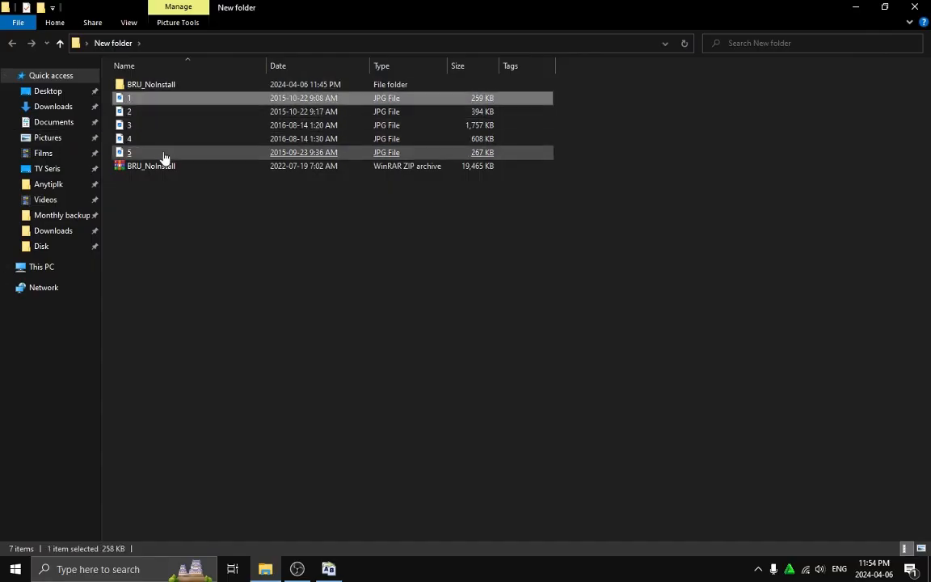
left_click(288, 274)
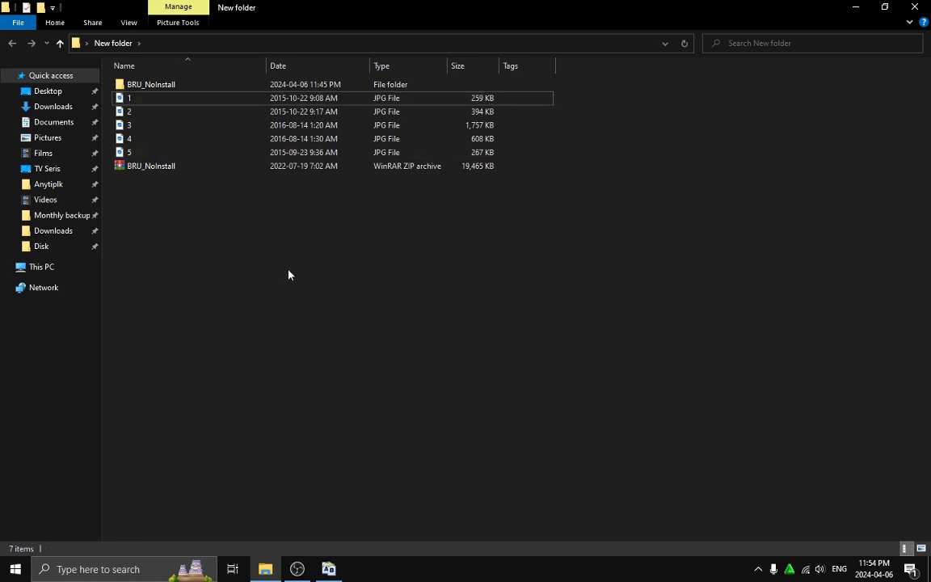
right_click(127, 100)
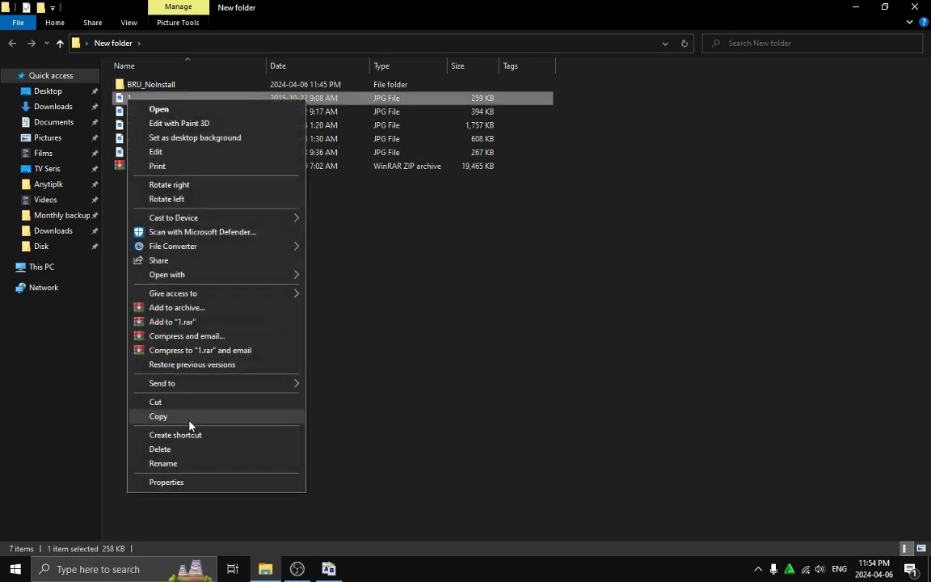
left_click(207, 464)
right_click(331, 304)
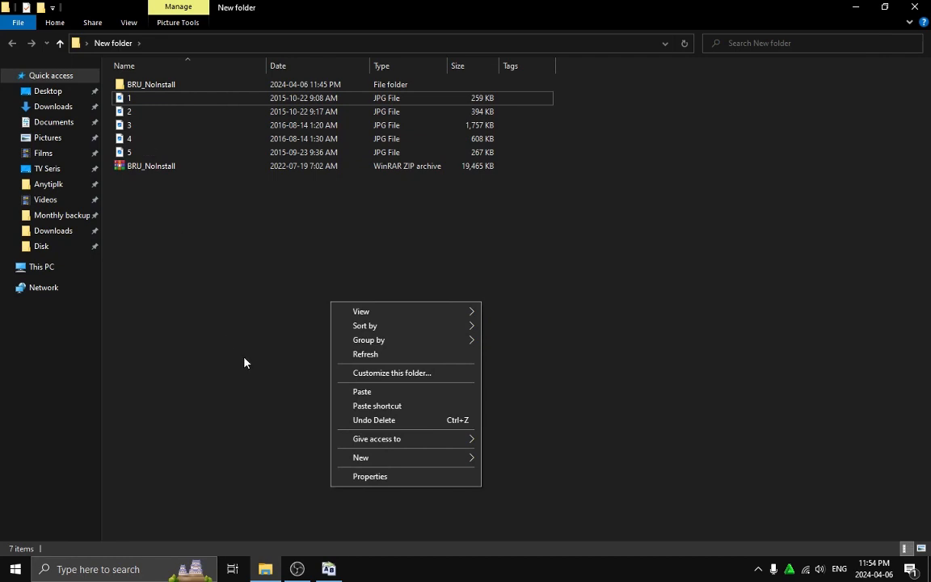
left_click(253, 394)
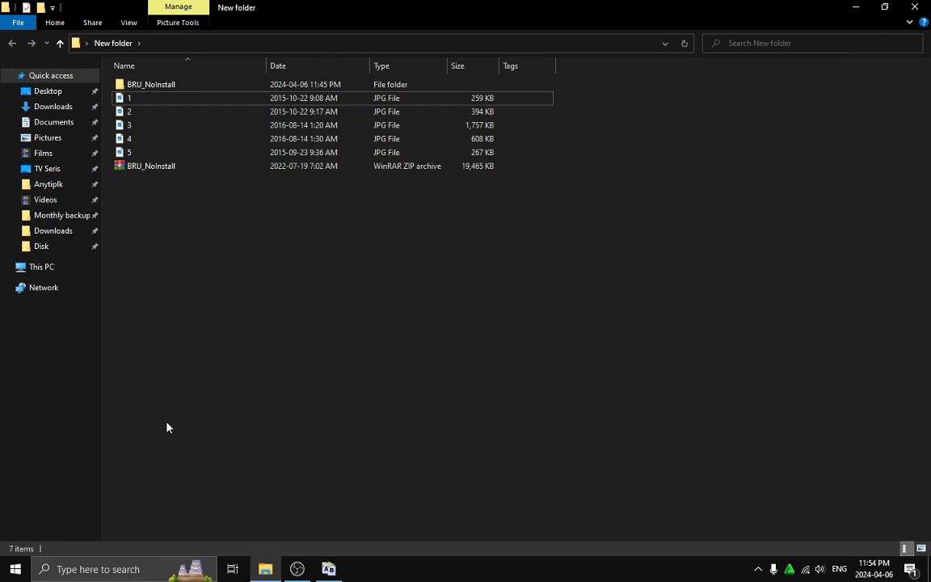
left_click(915, 7)
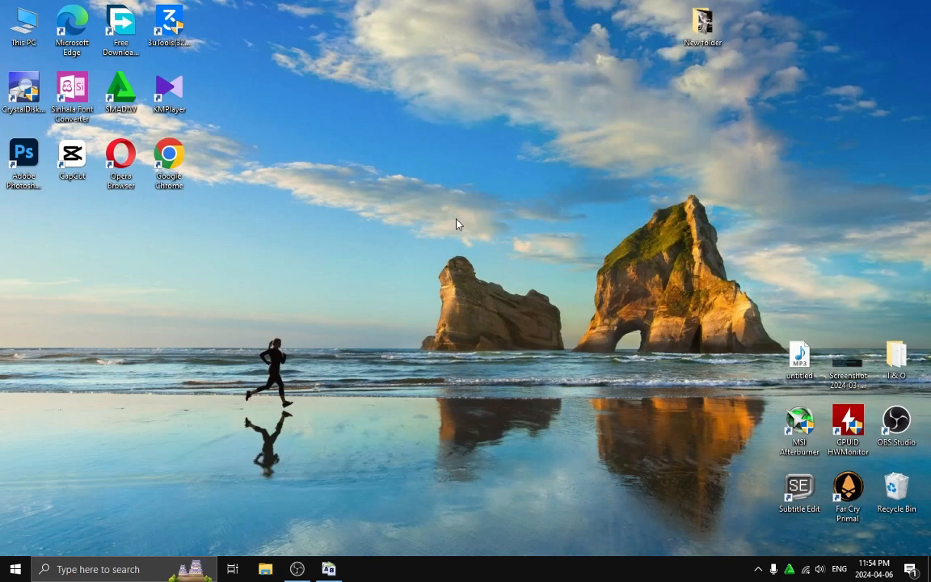
right_click(473, 200)
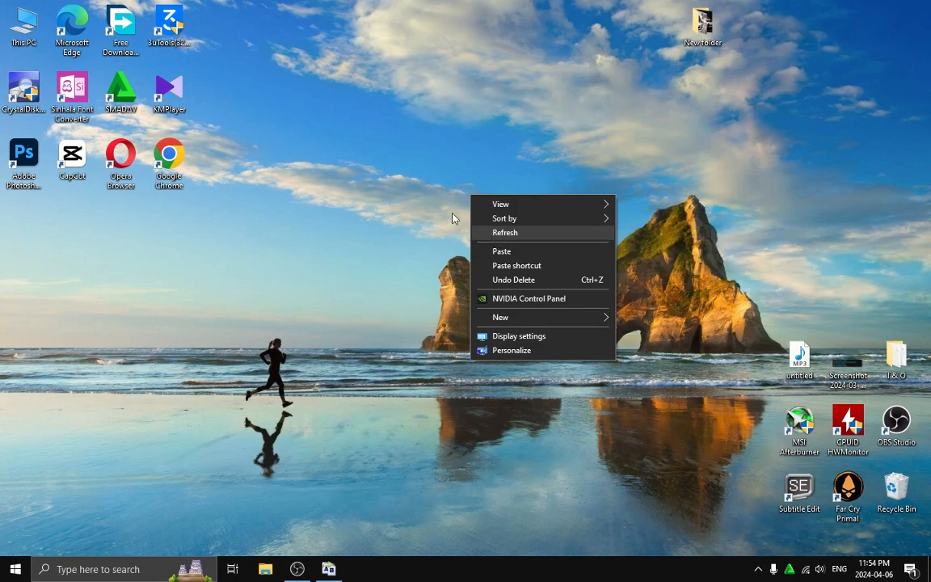
left_click(384, 184)
right_click(384, 185)
right_click(358, 202)
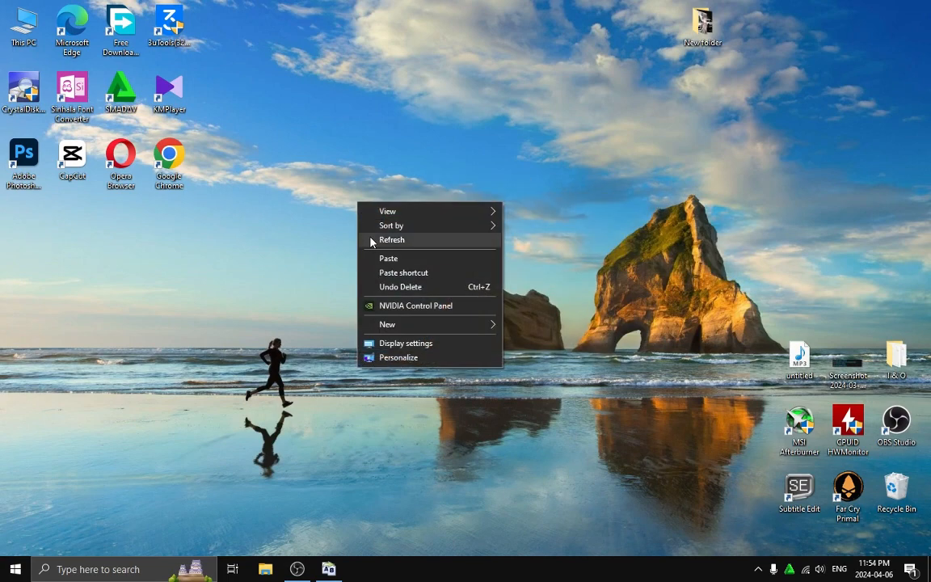
left_click(370, 240)
right_click(370, 239)
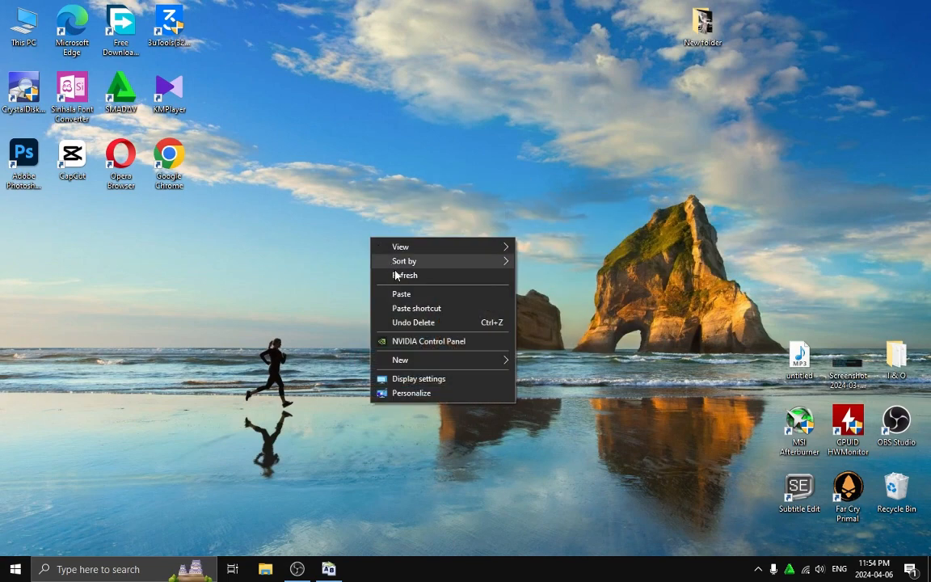
left_click(388, 276)
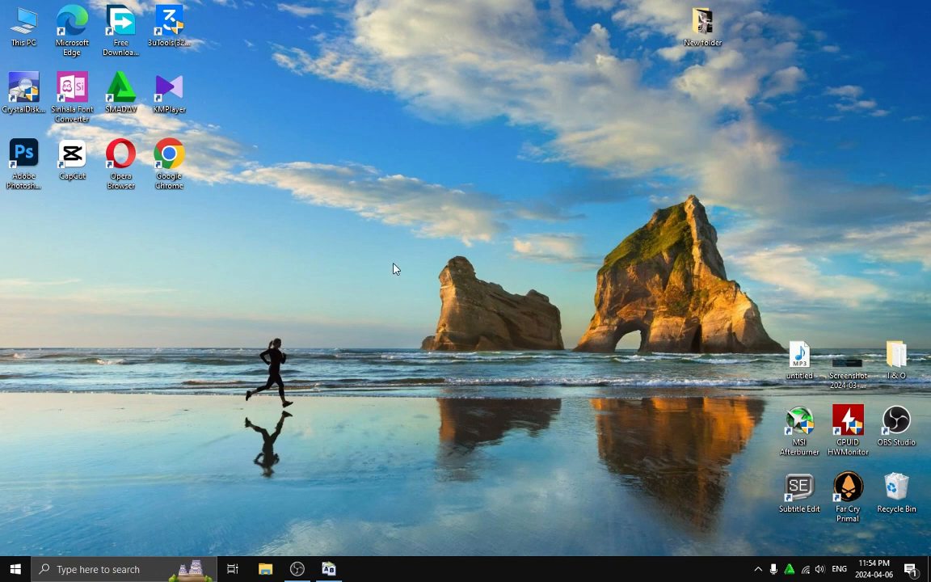